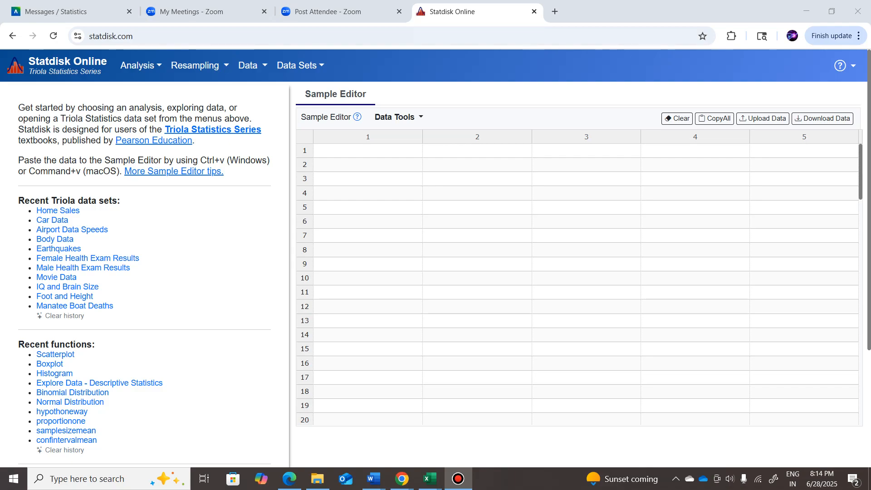
# Enter the value 45 in rows 1 to 5 of column 1 in the Sample Editor
pyautogui.click(368, 150)
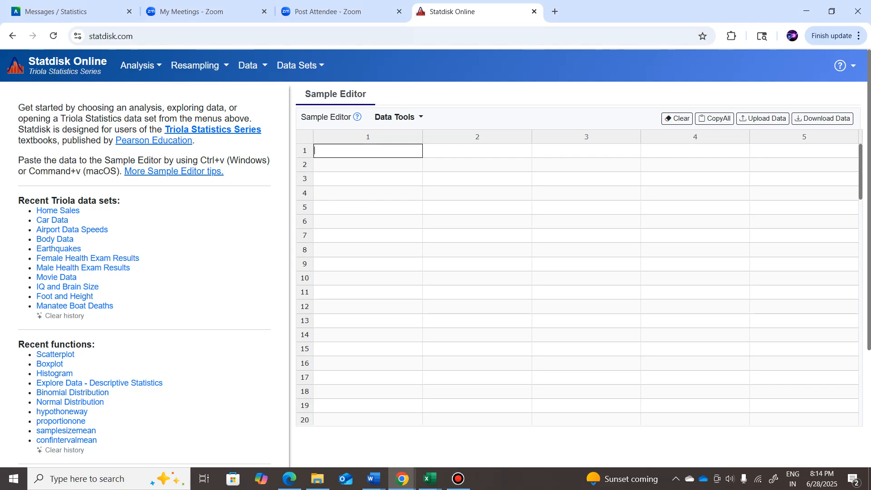
pyautogui.write('45')
pyautogui.press('Return')
pyautogui.write('45')
pyautogui.press('Return')
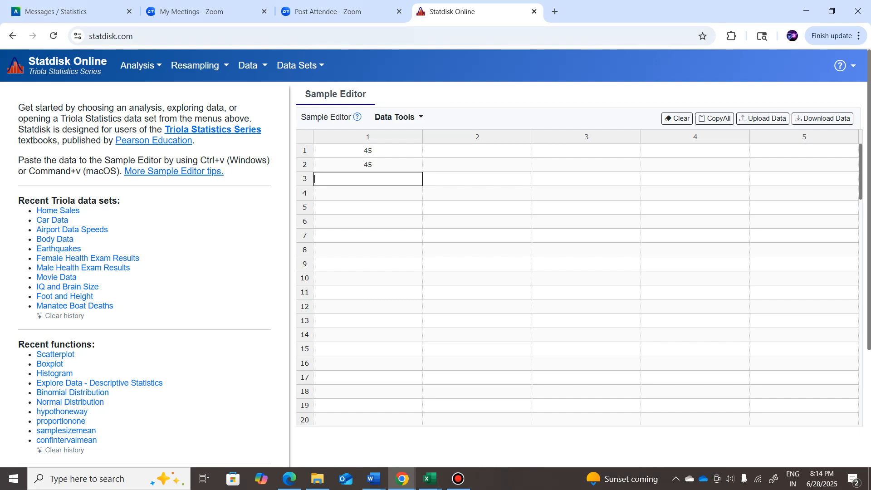
pyautogui.write('45')
pyautogui.press('Return')
pyautogui.write('4')
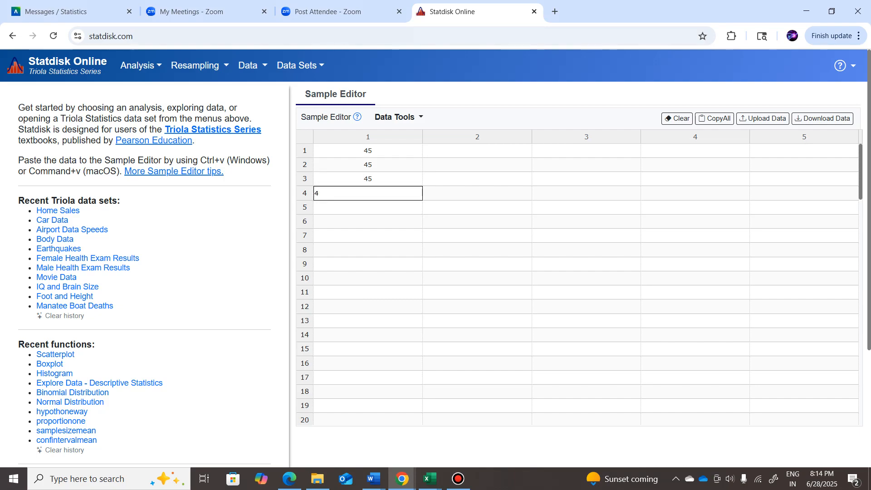
pyautogui.write('5')
pyautogui.press('Return')
pyautogui.write('45')
pyautogui.press('Return')
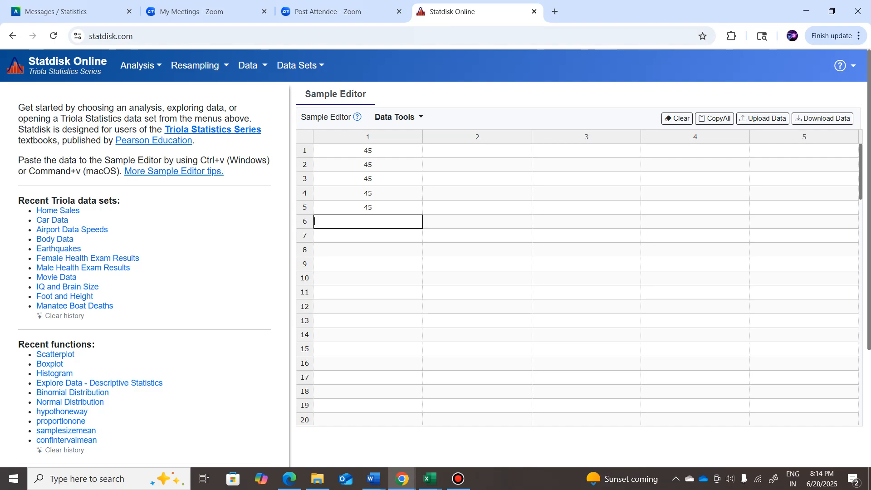
pyautogui.press('Escape')
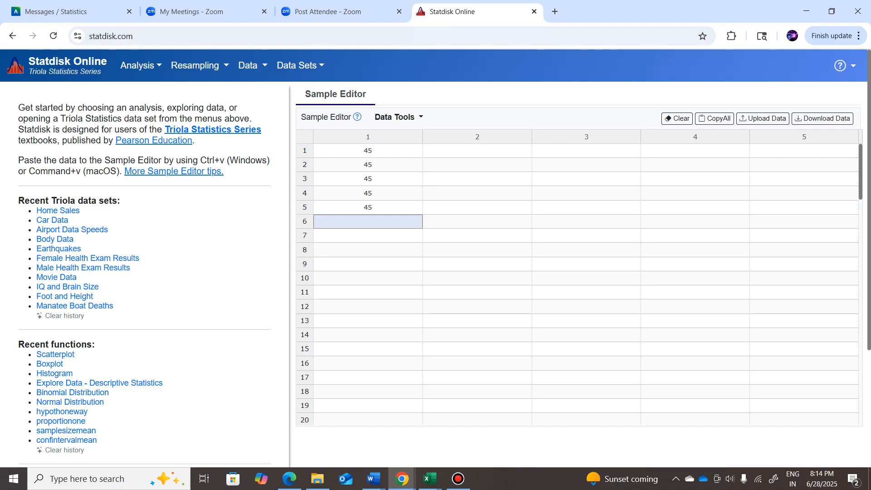
# Copy the five values in rows 1 to 5 of column 1 and paste them into rows 6 to 10
pyautogui.press('Up')
pyautogui.hotkey('shift', 'Up')
pyautogui.hotkey('shift', 'Up')
pyautogui.hotkey('shift', 'Up')
pyautogui.hotkey('shift', 'Up')
pyautogui.hotkey('ctrl', 'c')
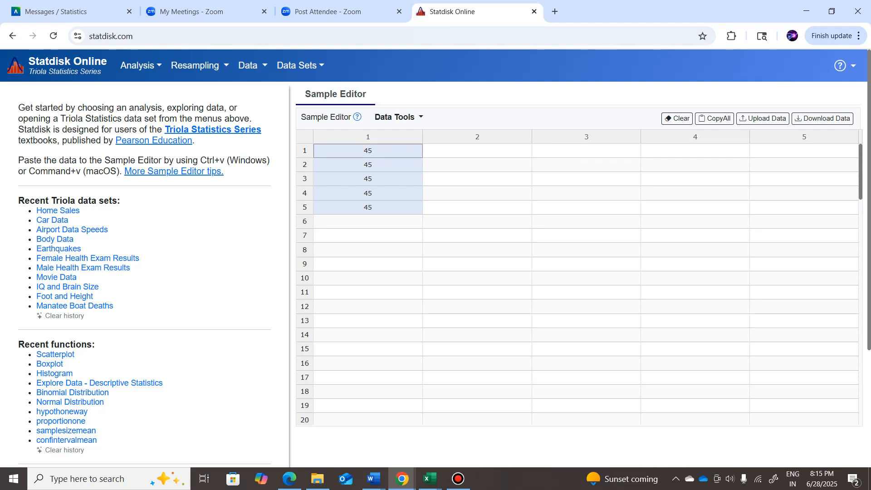
pyautogui.click(368, 221)
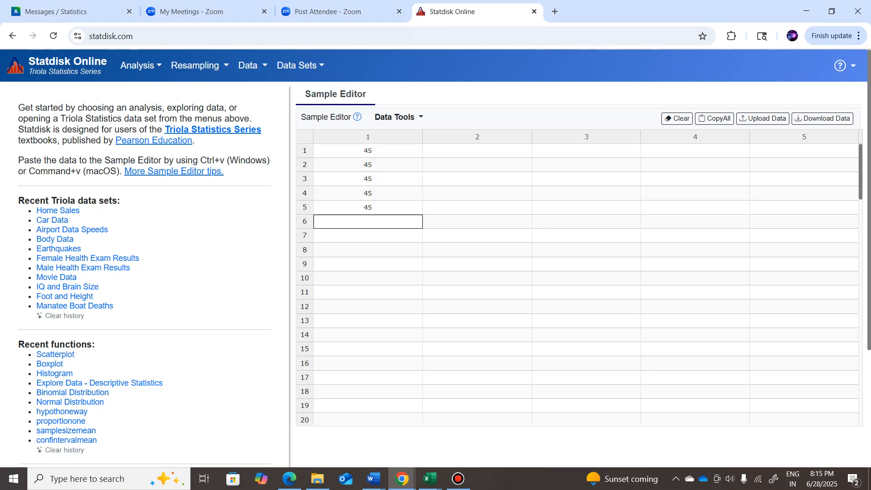
pyautogui.hotkey('ctrl', 'v')
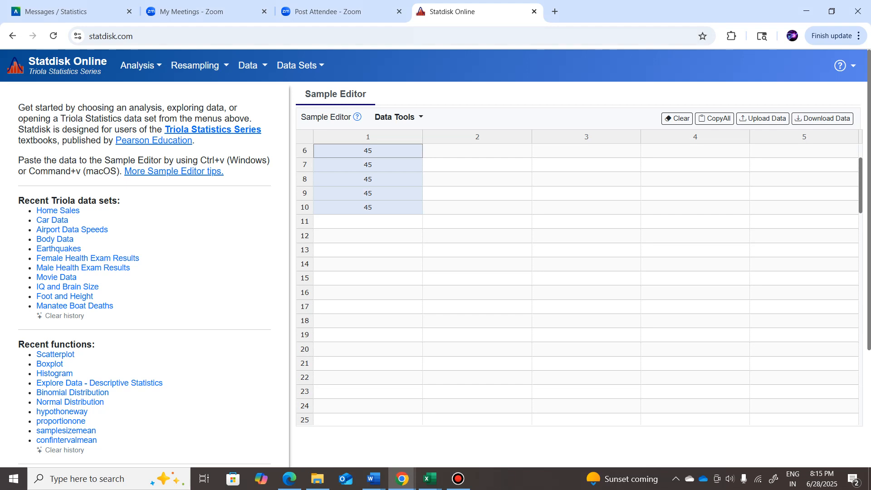
# Paste the copied block of five values into rows 11 to 15 and 16 to 20 of column 1
pyautogui.scroll(-1, 579, 285)
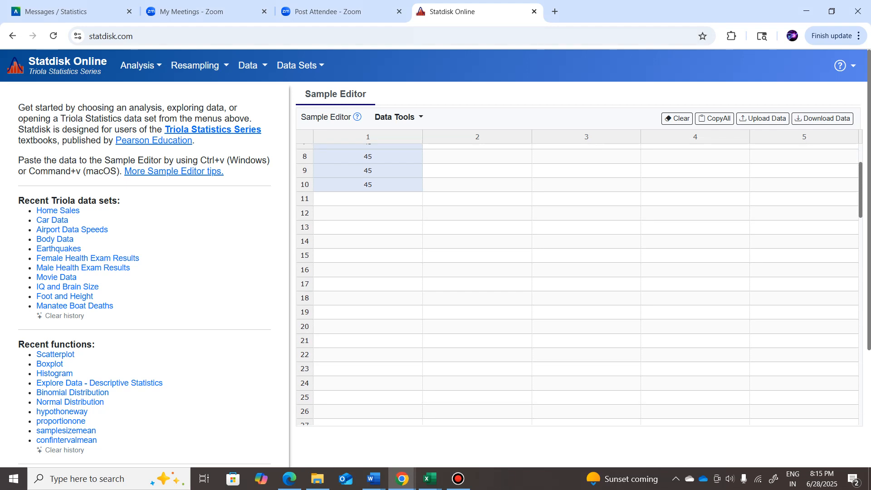
pyautogui.click(368, 198)
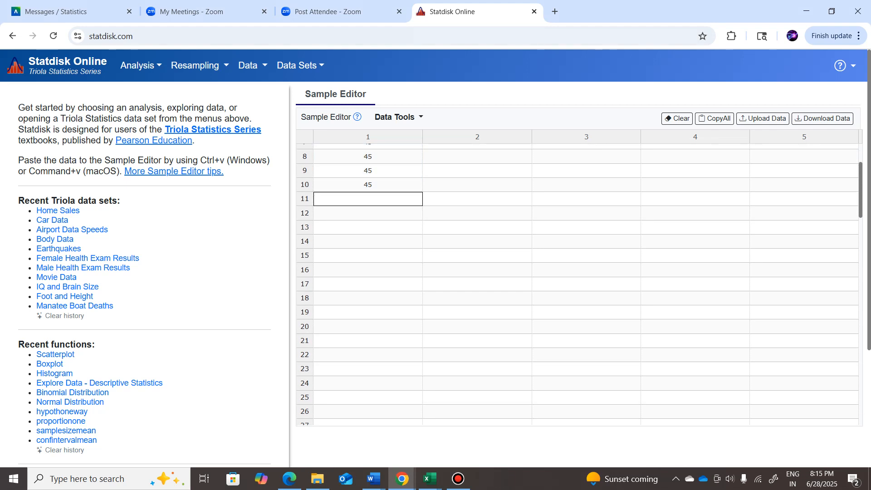
pyautogui.hotkey('ctrl', 'v')
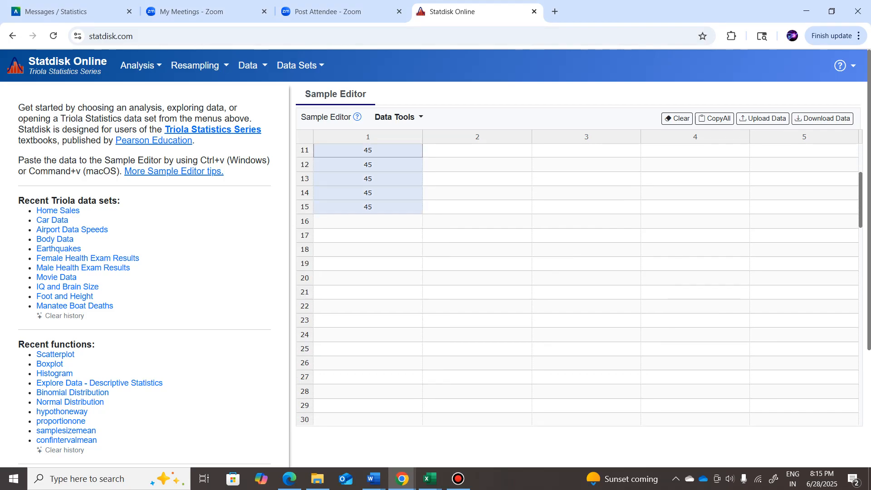
pyautogui.click(368, 221)
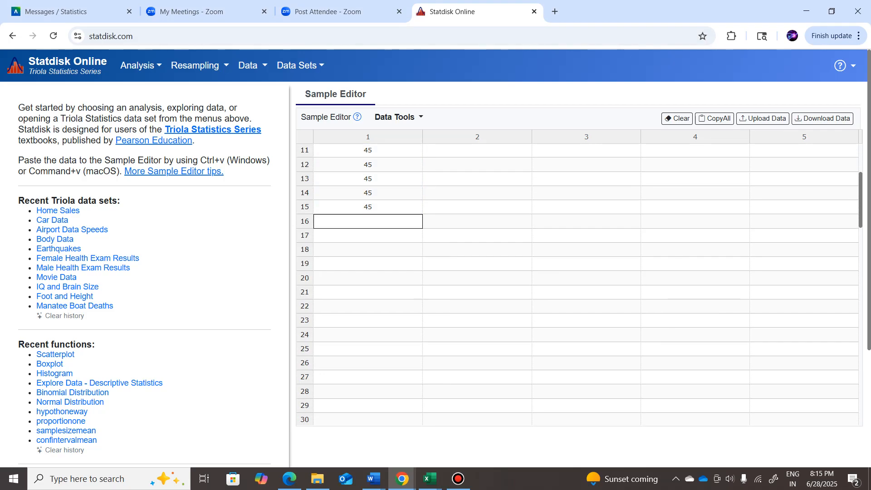
pyautogui.hotkey('ctrl', 'v')
pyautogui.scroll(5, 577, 281)
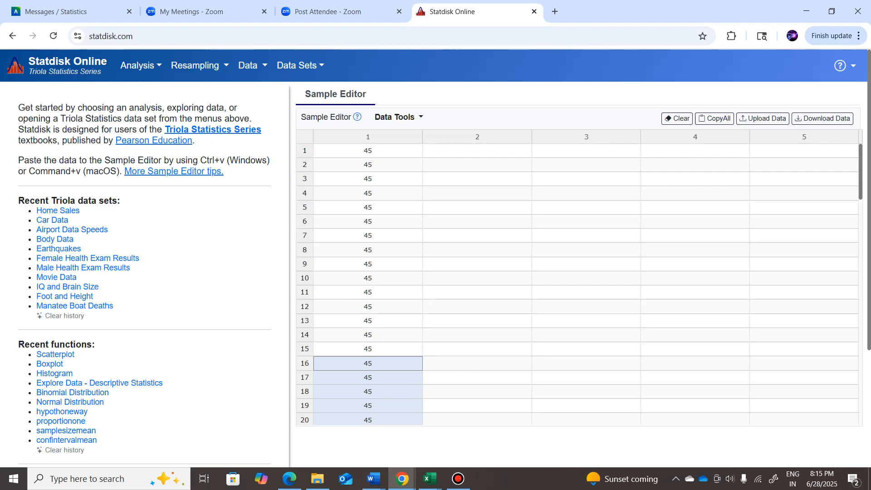
# Enter the value 46 in rows 21 to 23 of column 1
pyautogui.scroll(-3, 577, 281)
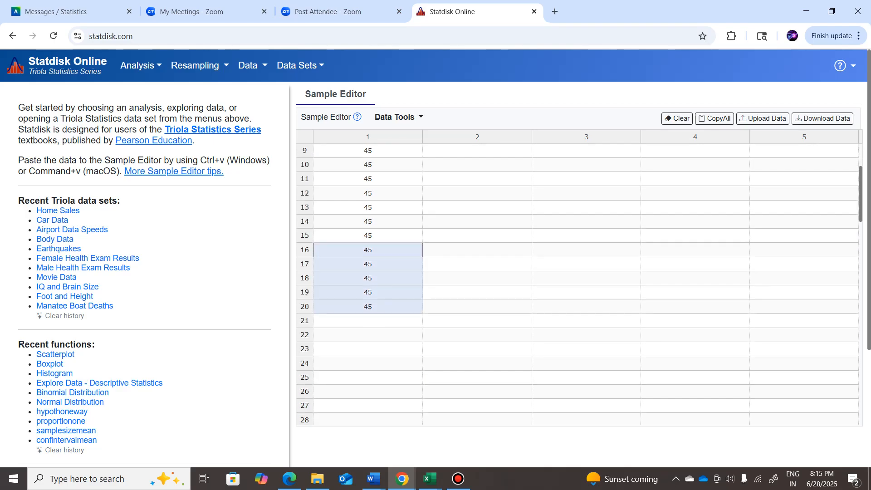
pyautogui.click(368, 320)
pyautogui.write('46')
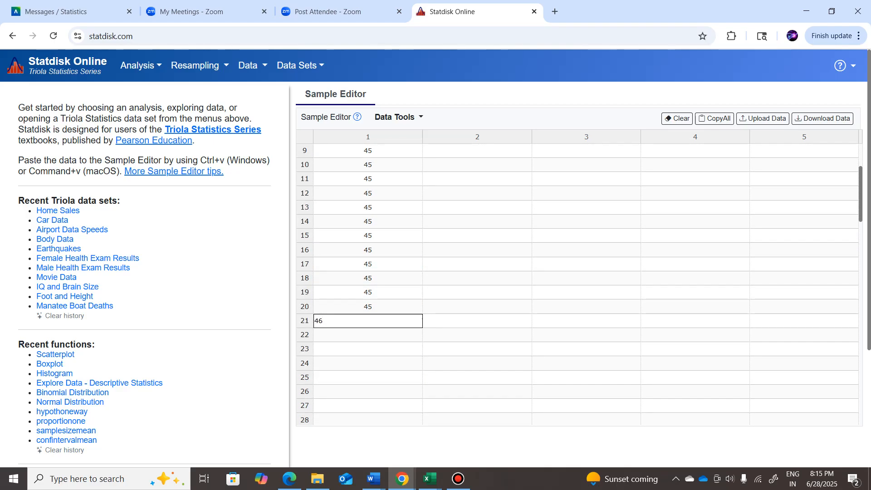
pyautogui.press('Return')
pyautogui.write('4')
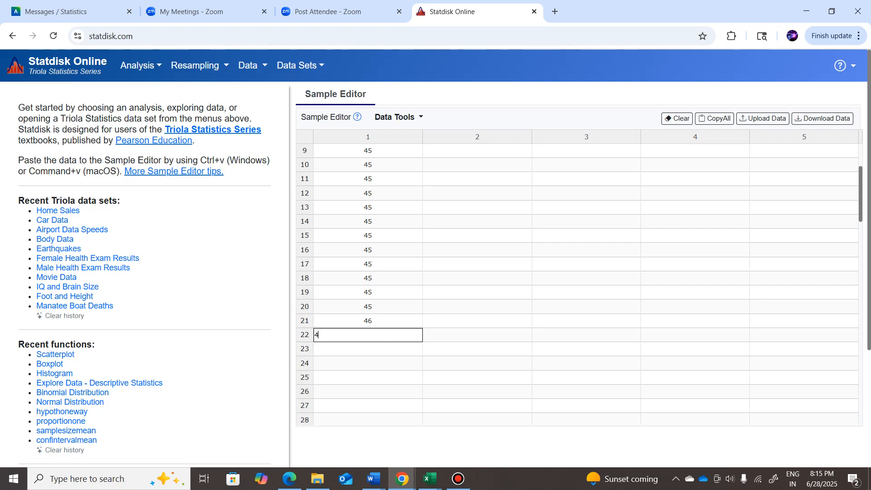
pyautogui.write('6')
pyautogui.press('Return')
pyautogui.write('46')
pyautogui.press('Return')
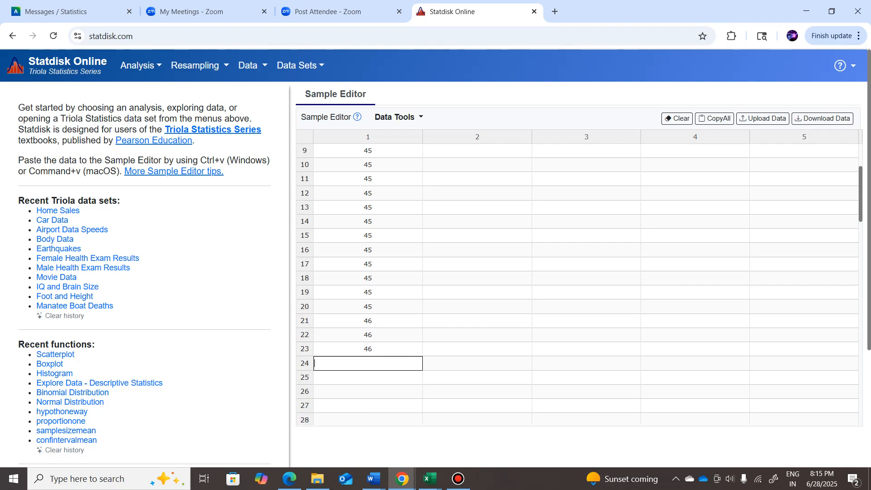
# Clear all data from the Sample Editor
pyautogui.click(677, 118)
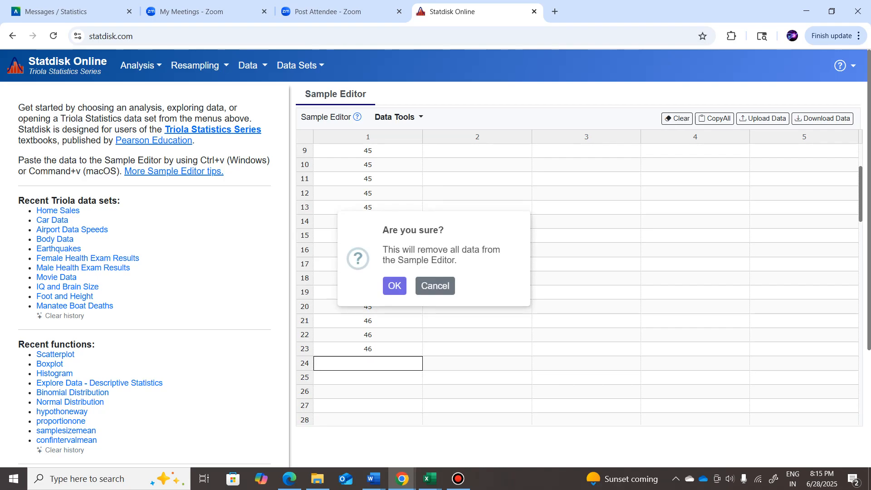
pyautogui.press('Return')
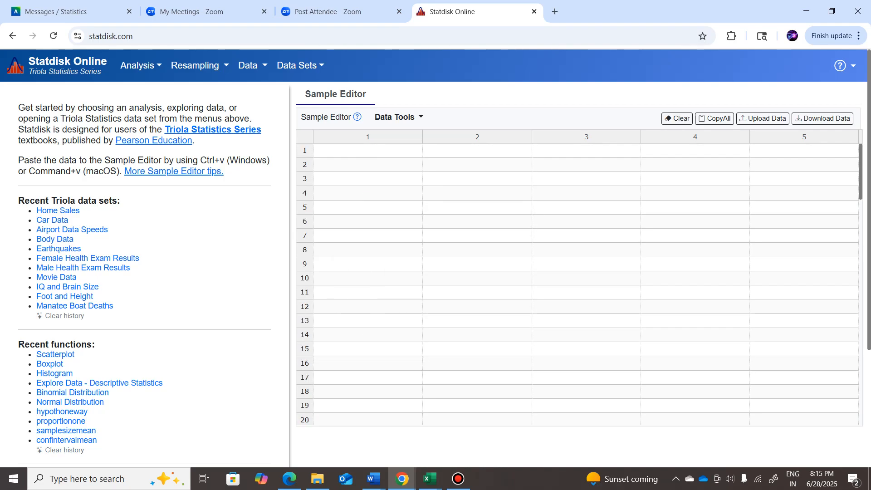
# Examine the list of data sets available for Elementary Statistics 14th Edition
pyautogui.click(299, 65)
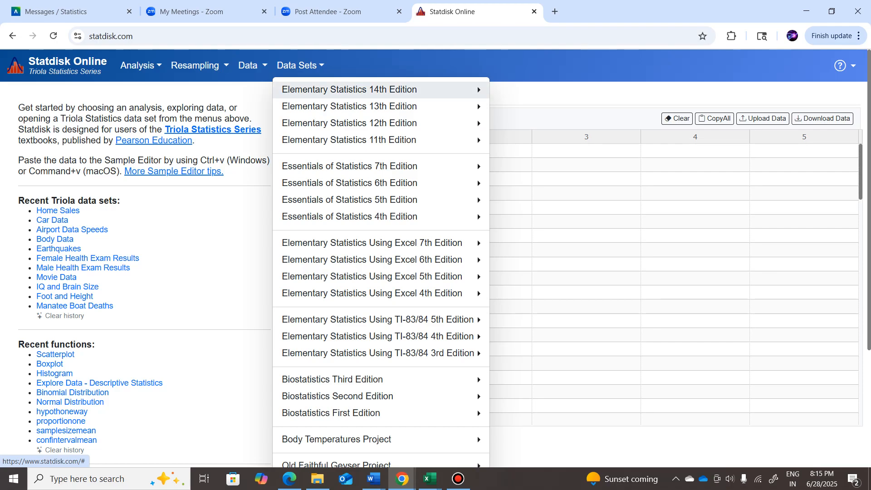
pyautogui.moveTo(350, 89)
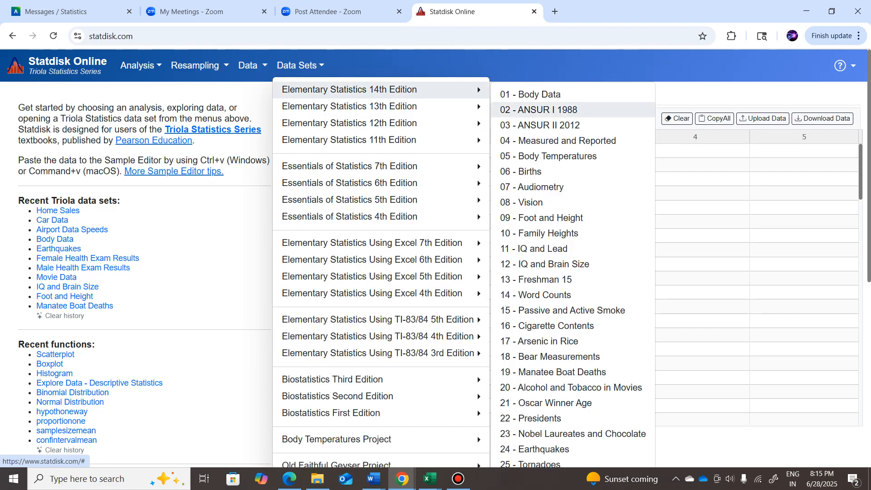
pyautogui.scroll(-5, 540, 218)
pyautogui.scroll(-2, 540, 352)
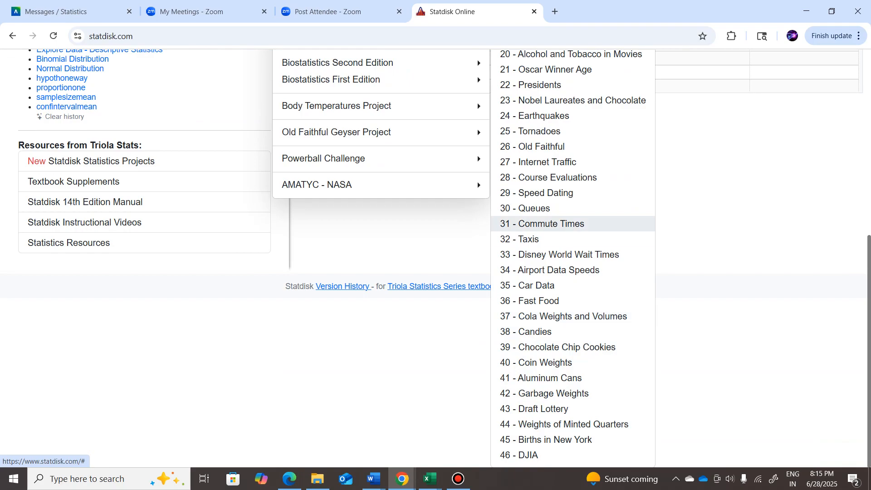
pyautogui.scroll(6, 540, 239)
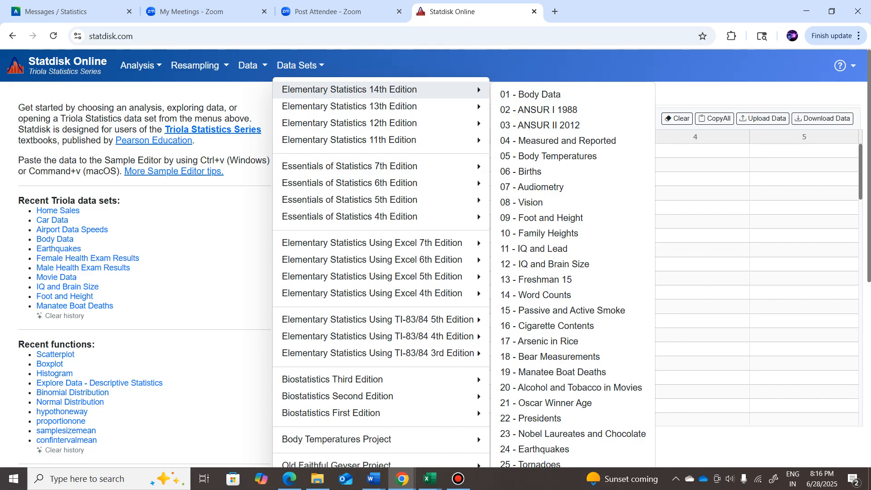
pyautogui.scroll(-7, 545, 263)
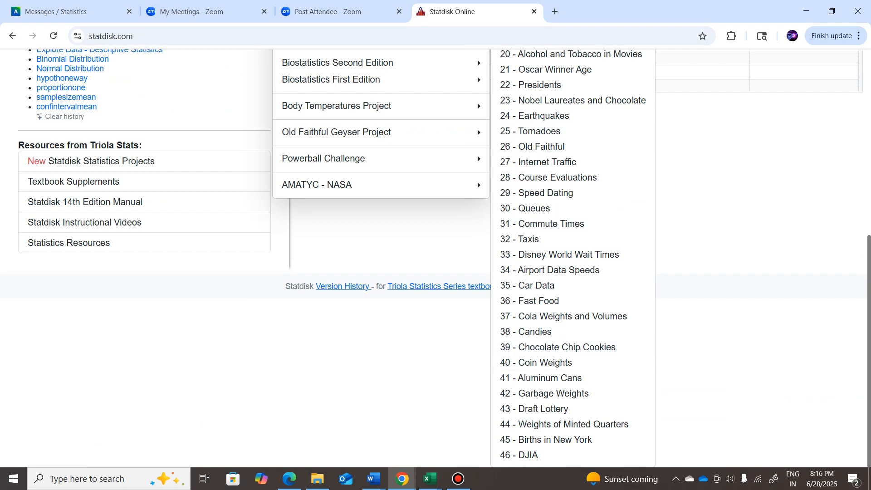
pyautogui.scroll(5, 572, 272)
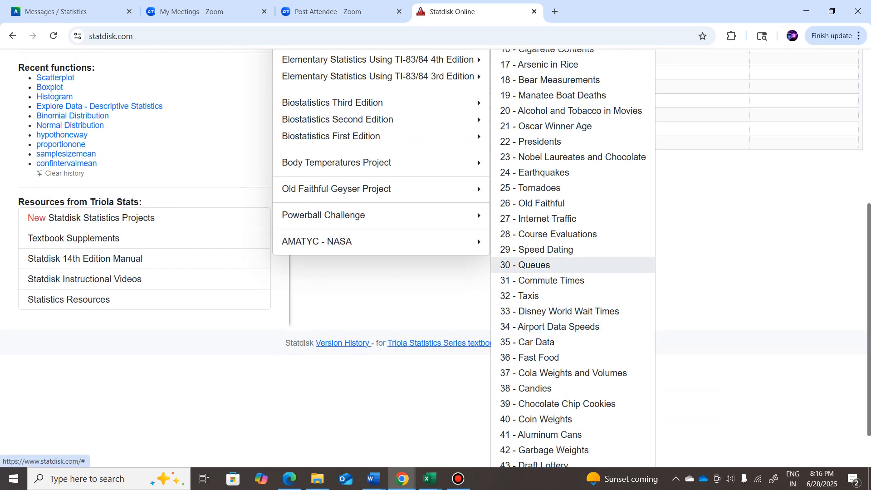
pyautogui.scroll(2, 571, 359)
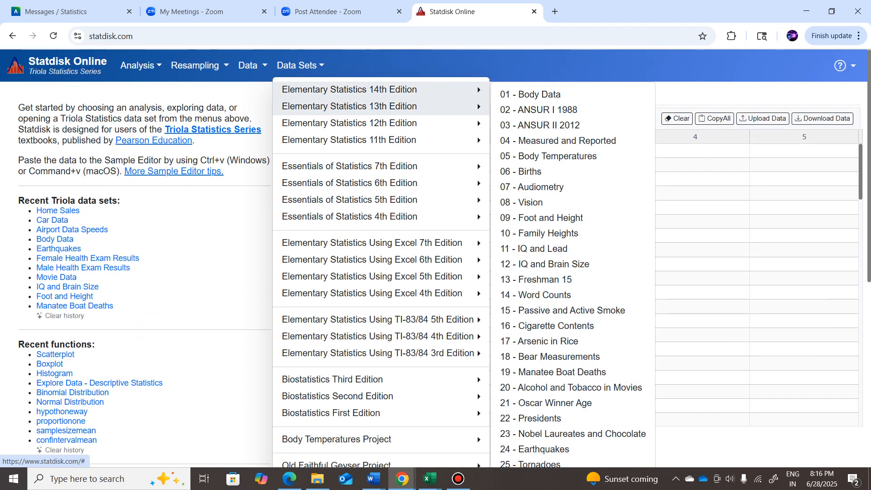
# Load the Home Sales data set from Elementary Statistics 11th Edition into the Sample Editor
pyautogui.moveTo(363, 140)
pyautogui.scroll(-2, 572, 272)
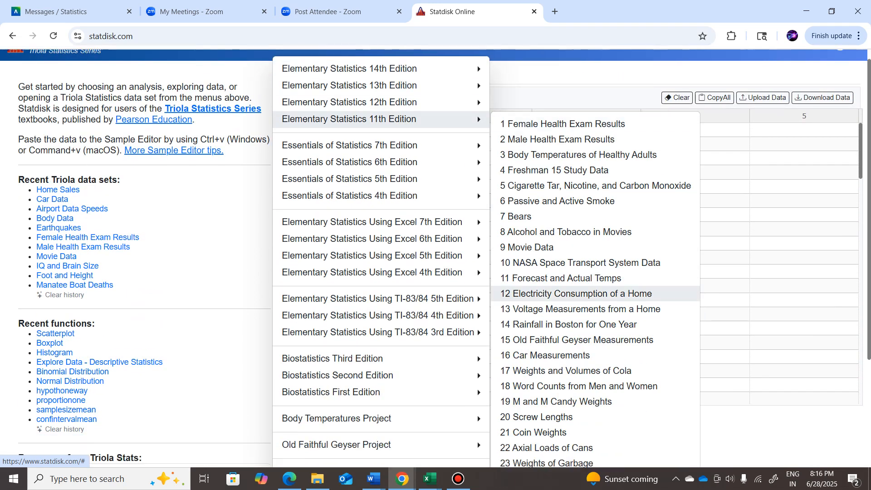
pyautogui.click(572, 386)
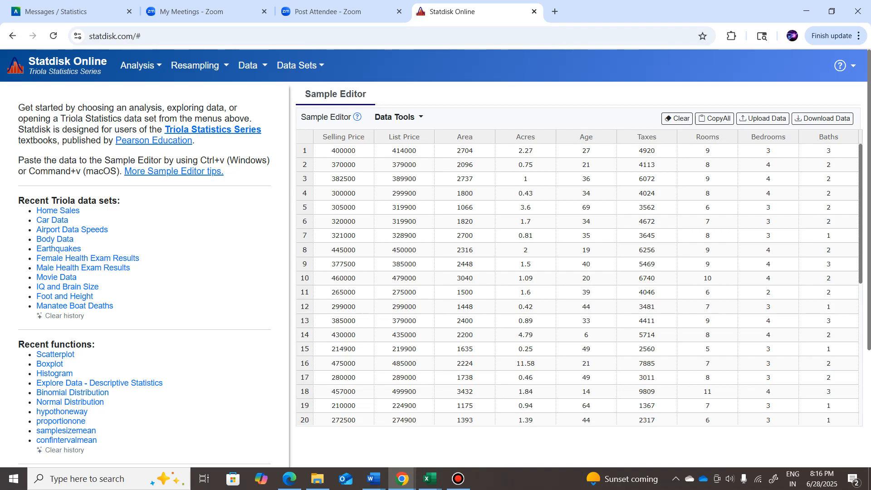
# Sort all columns of the Home Sales data by Selling Price in Z to A order
pyautogui.click(394, 117)
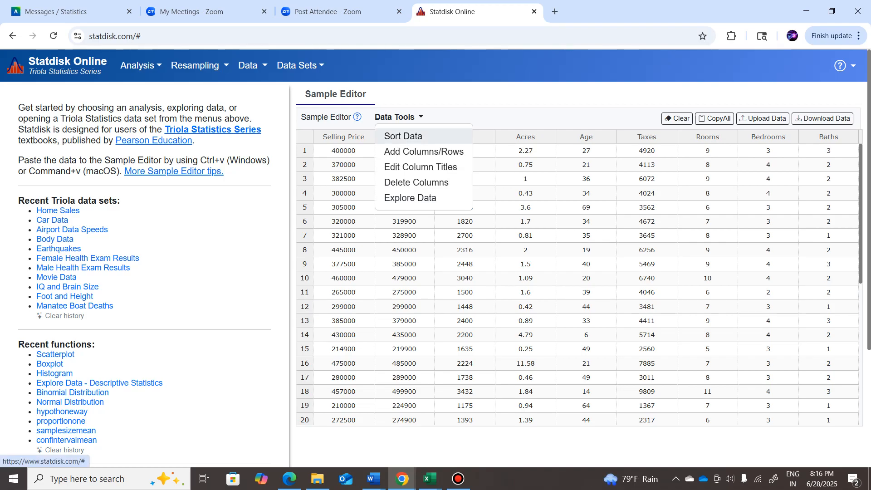
pyautogui.click(403, 136)
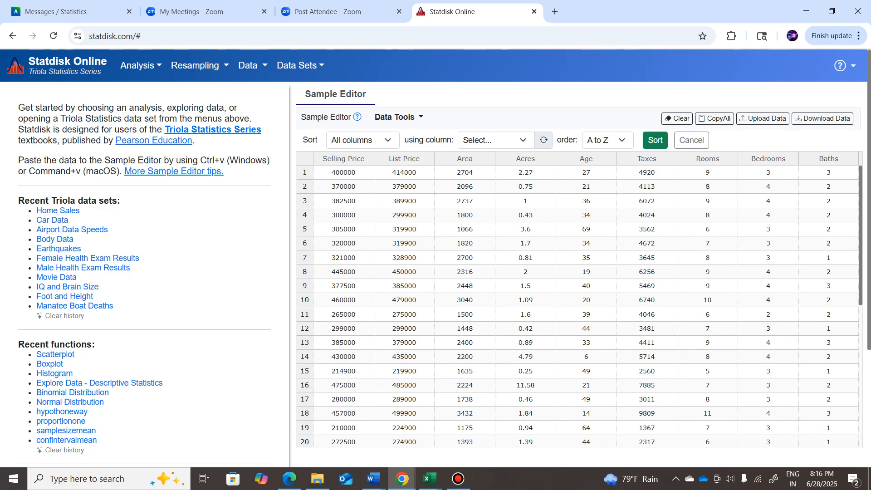
pyautogui.click(495, 140)
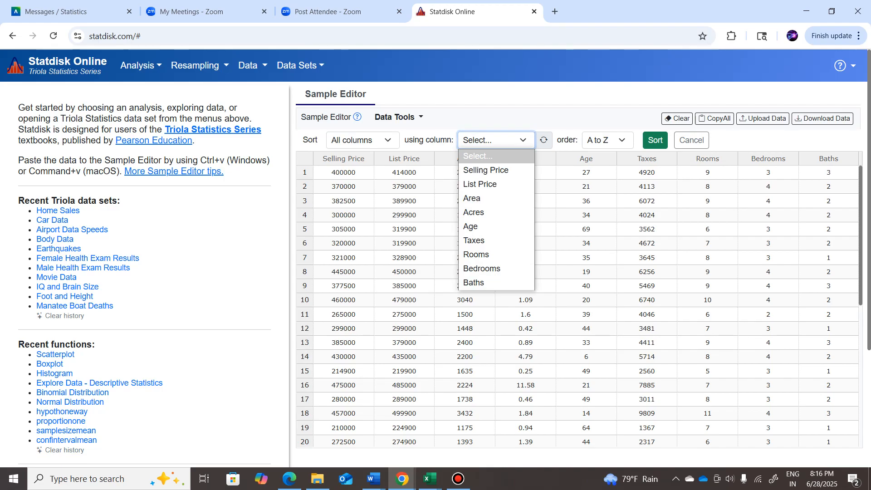
pyautogui.press('Down')
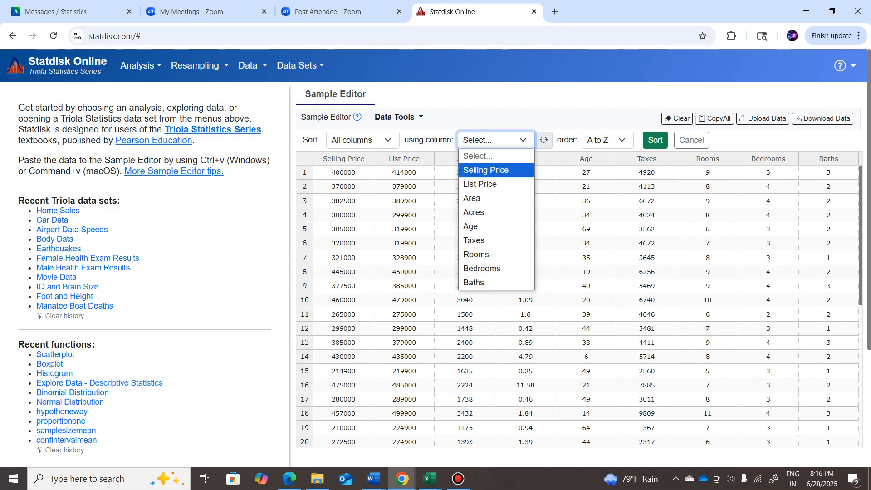
pyautogui.press('Return')
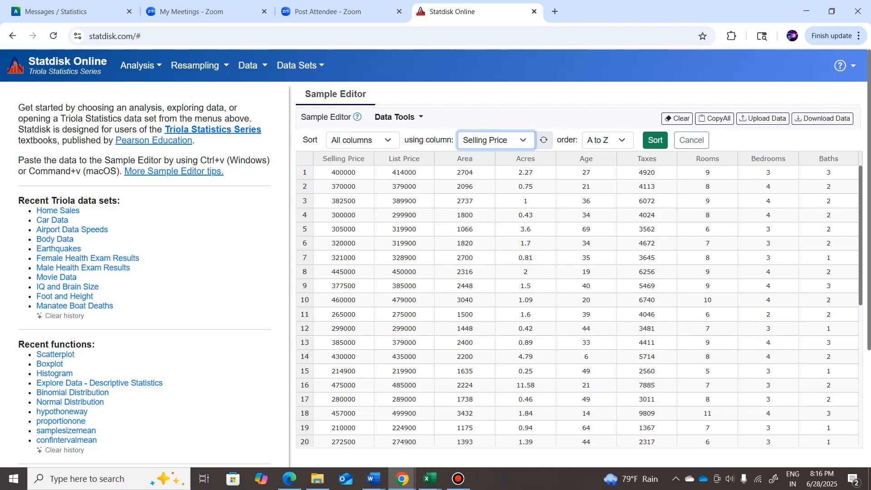
pyautogui.click(608, 139)
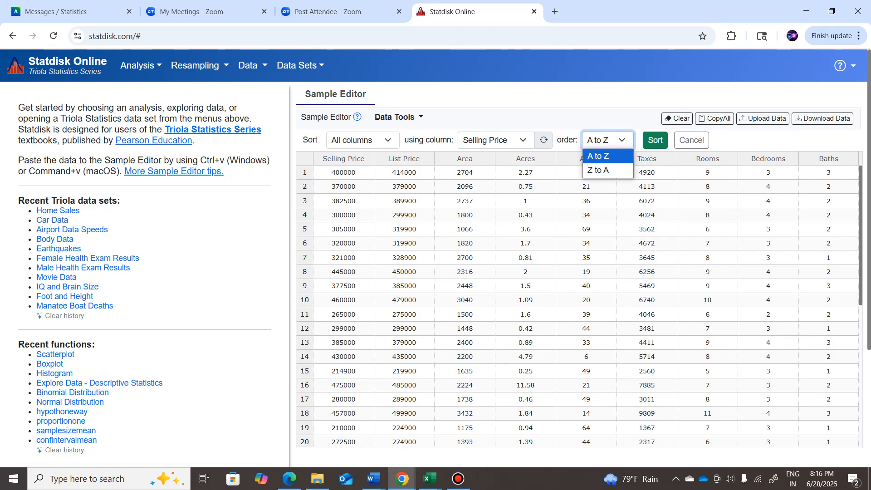
pyautogui.press('Down')
pyautogui.press('Return')
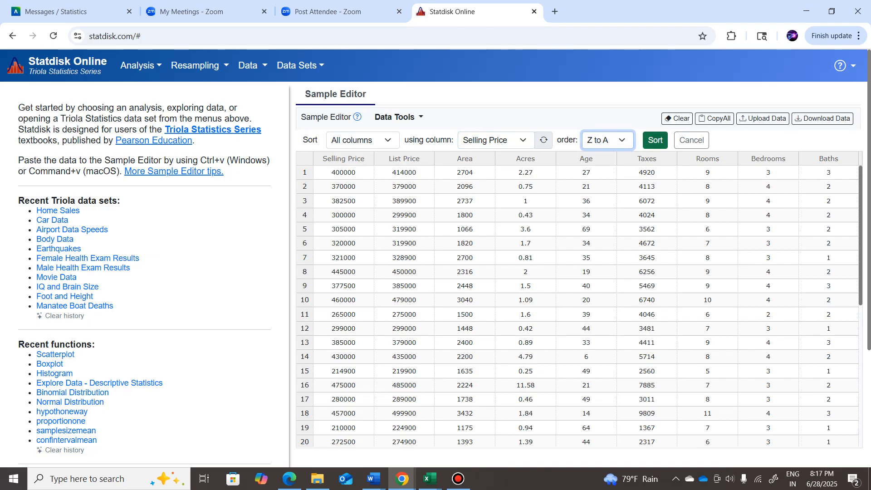
pyautogui.click(656, 140)
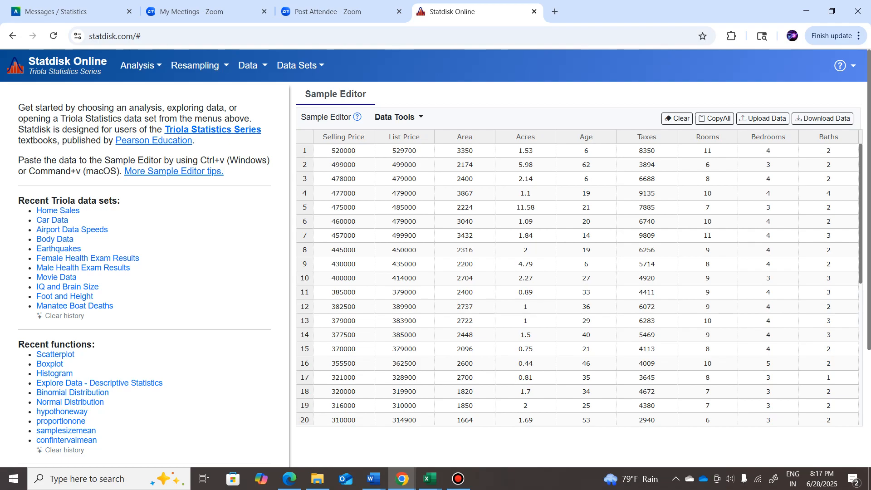
# Sort all columns of the Home Sales data by Area in A to Z order
pyautogui.click(398, 117)
pyautogui.click(403, 136)
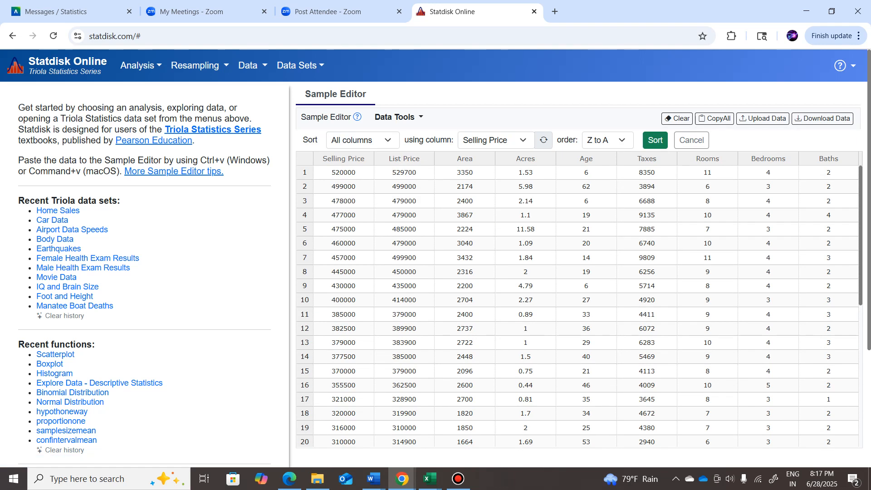
pyautogui.click(495, 140)
pyautogui.click(480, 198)
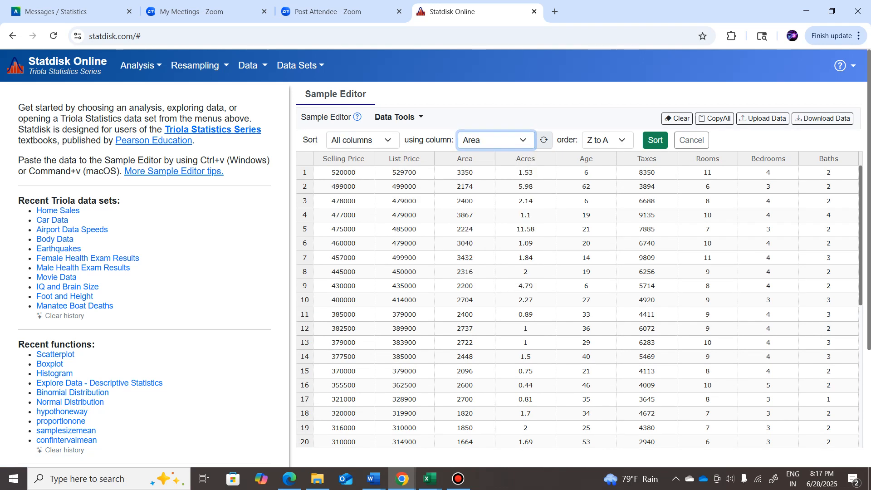
pyautogui.click(606, 140)
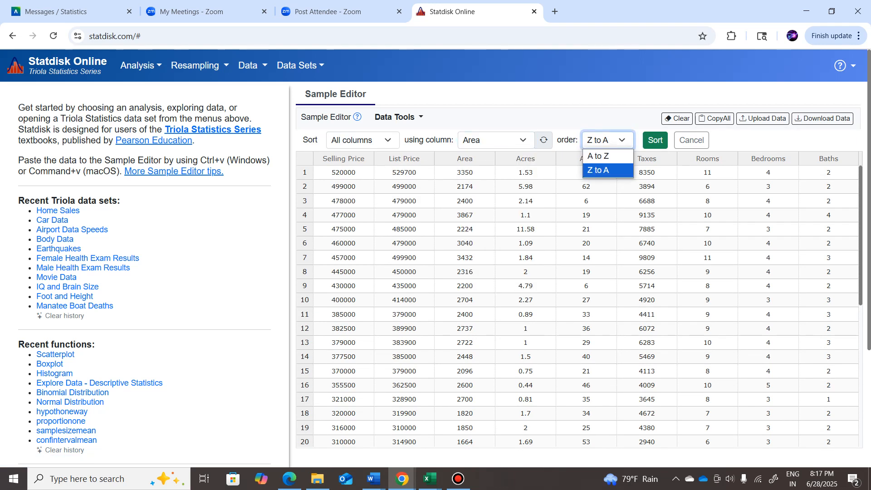
pyautogui.click(595, 153)
pyautogui.click(655, 140)
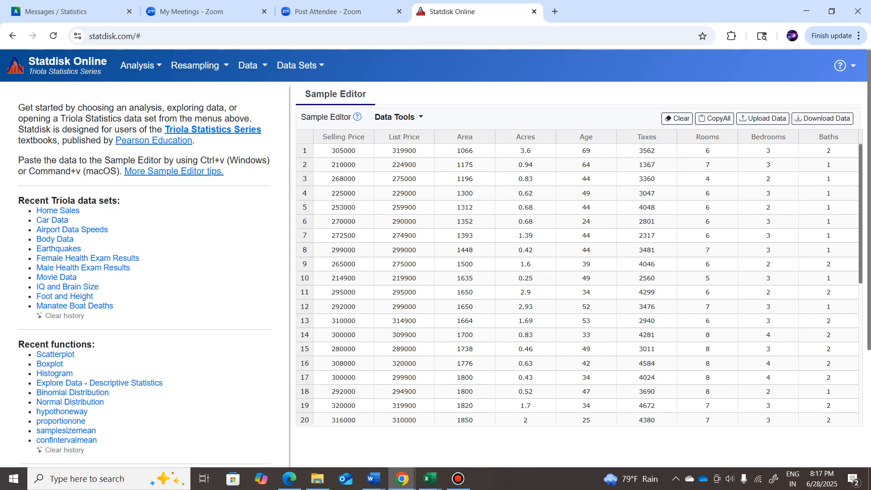
# Evaluate the Explore Data descriptive statistics for the Selling Price column
pyautogui.click(248, 65)
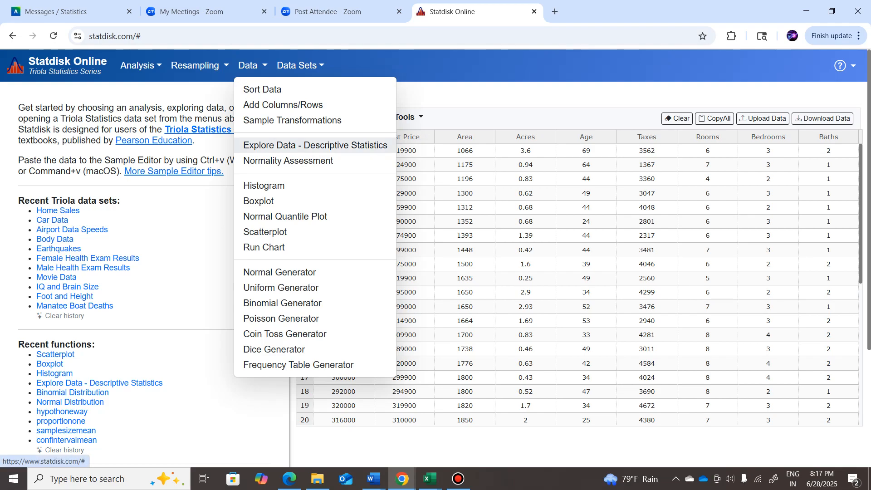
pyautogui.click(315, 145)
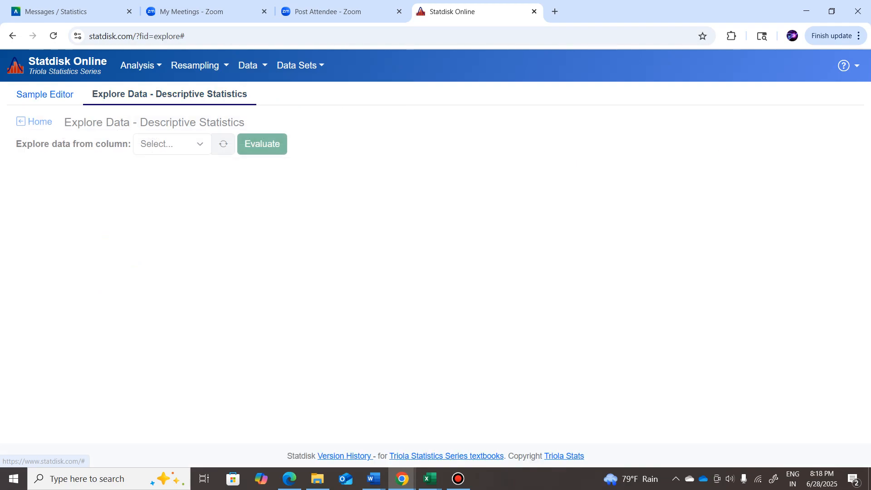
pyautogui.click(173, 144)
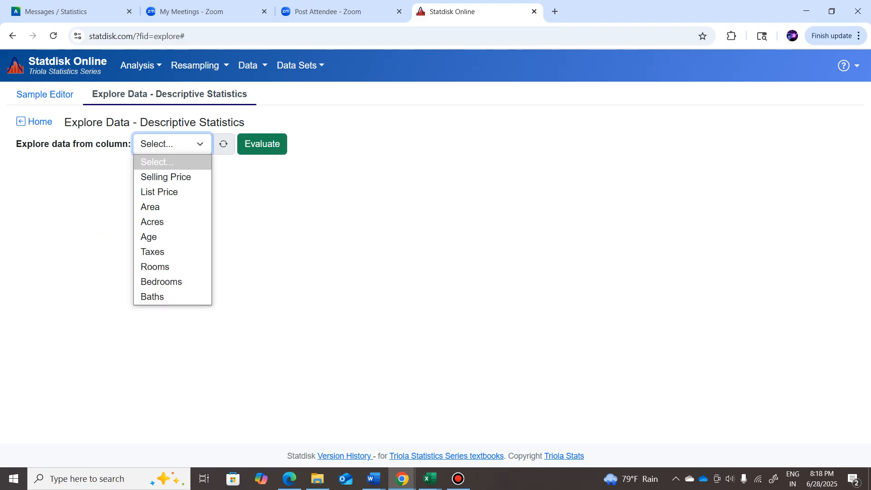
pyautogui.click(165, 177)
pyautogui.click(262, 144)
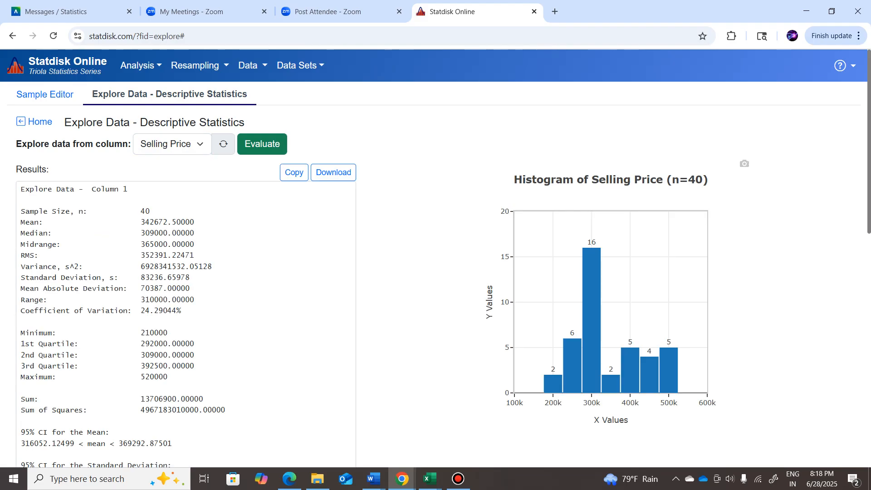
# Examine the mean, median, midrange, standard deviation, range and coefficient of variation of Selling Price in the results
pyautogui.moveTo(141, 222); pyautogui.dragTo(195, 222)
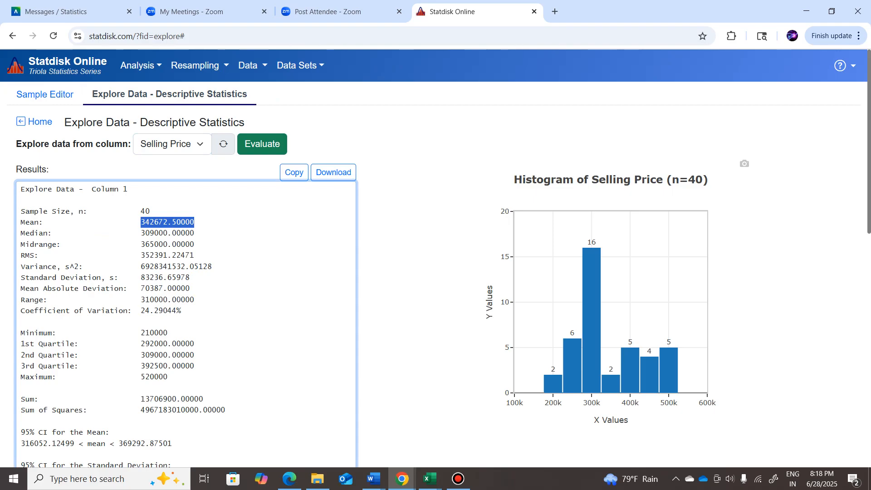
pyautogui.moveTo(137, 211); pyautogui.dragTo(194, 233)
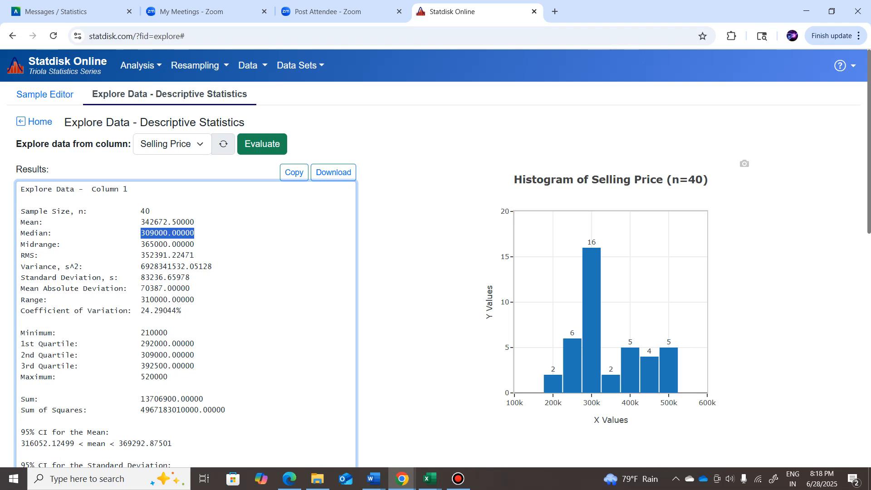
pyautogui.moveTo(140, 244); pyautogui.dragTo(195, 245)
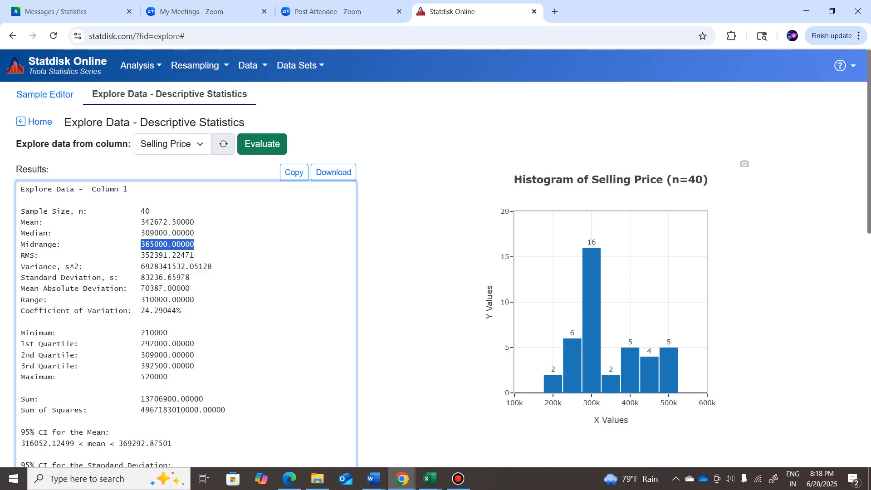
pyautogui.moveTo(141, 277); pyautogui.dragTo(190, 277)
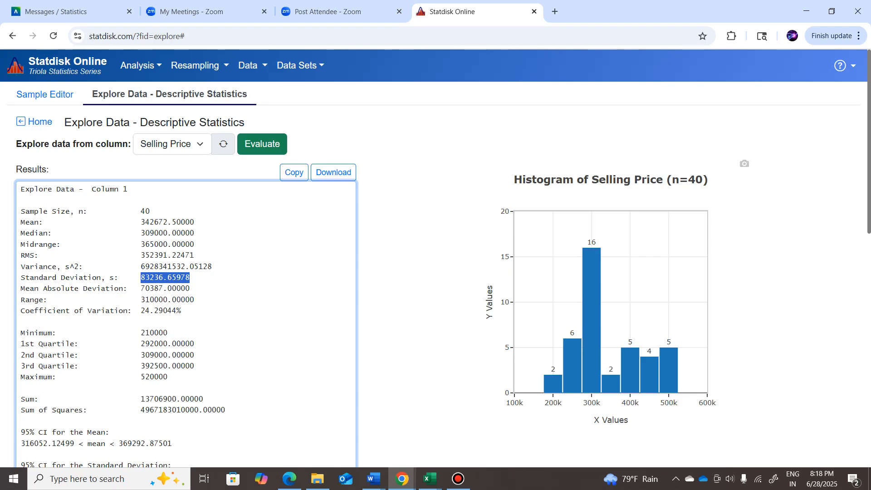
pyautogui.moveTo(141, 300); pyautogui.dragTo(195, 300)
pyautogui.click(136, 322)
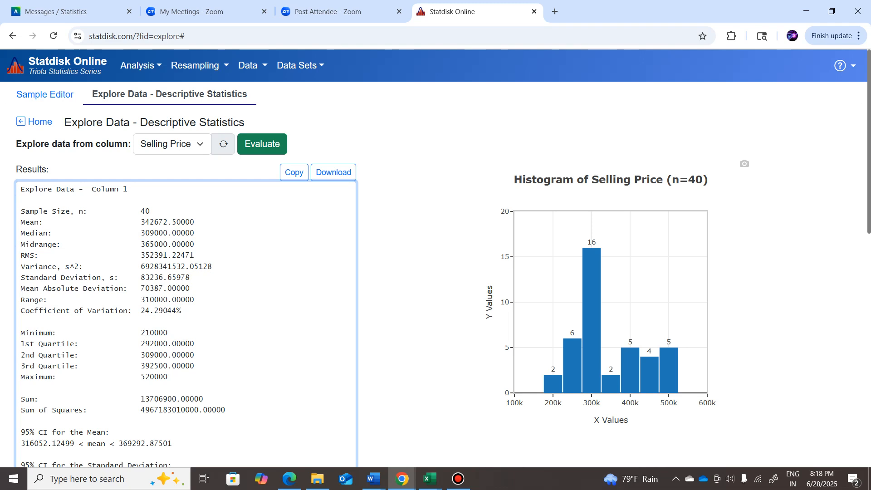
pyautogui.moveTo(141, 311); pyautogui.dragTo(182, 310)
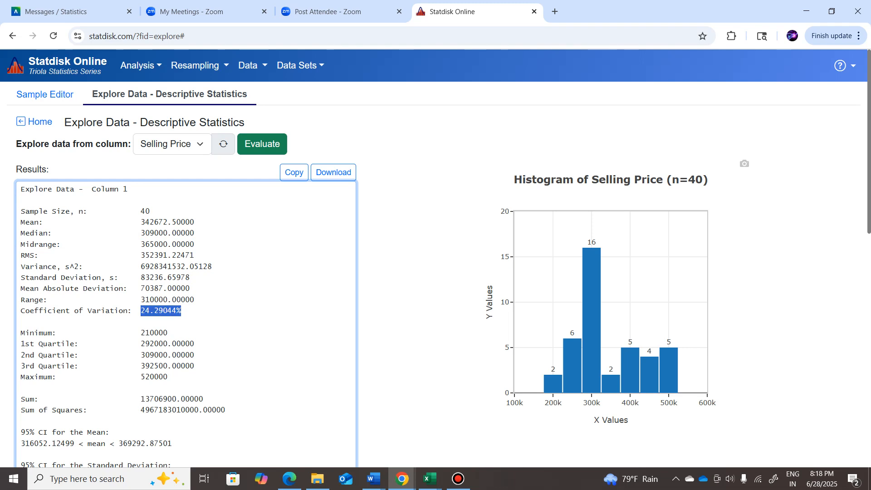
pyautogui.click(137, 322)
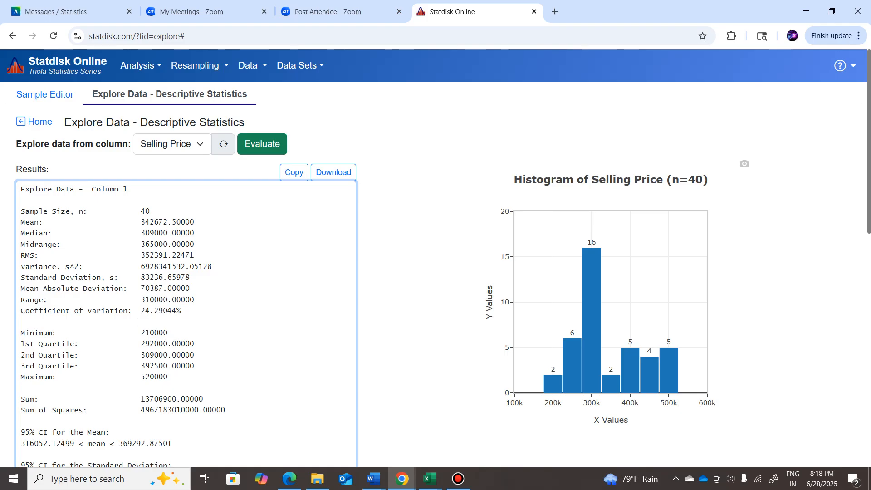
# Examine the five-number summary of Selling Price, from the minimum and the three quartiles to the maximum
pyautogui.moveTo(140, 333); pyautogui.dragTo(168, 377)
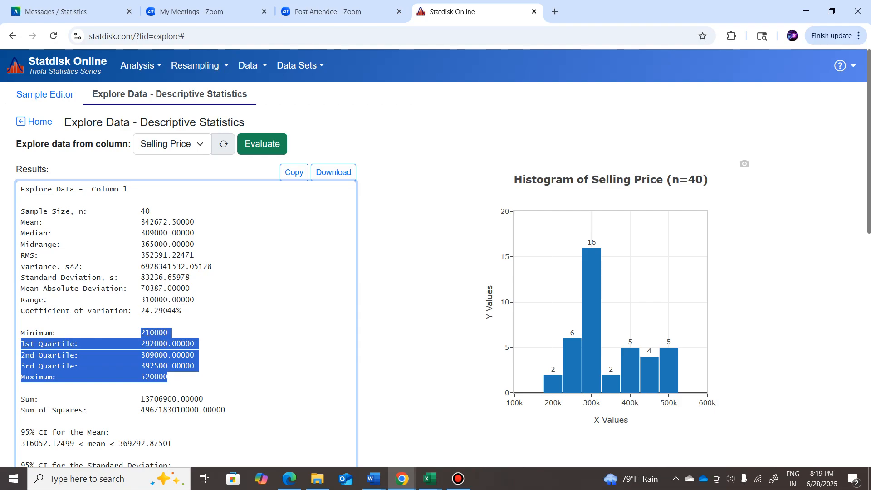
pyautogui.click(137, 322)
pyautogui.moveTo(141, 332); pyautogui.dragTo(167, 333)
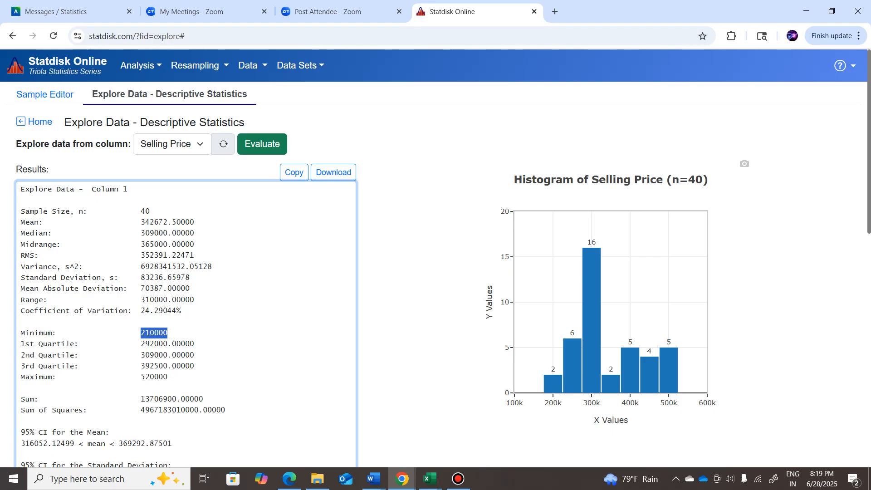
pyautogui.moveTo(141, 377); pyautogui.dragTo(194, 355)
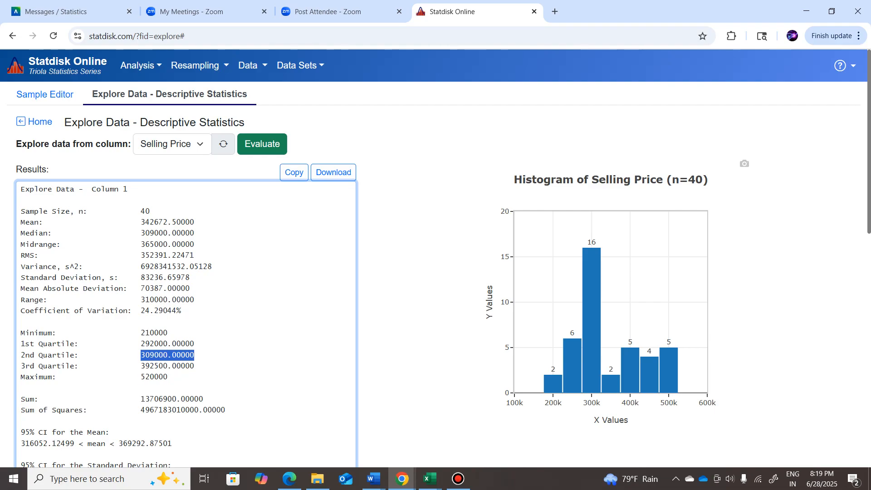
pyautogui.moveTo(141, 344); pyautogui.dragTo(195, 344)
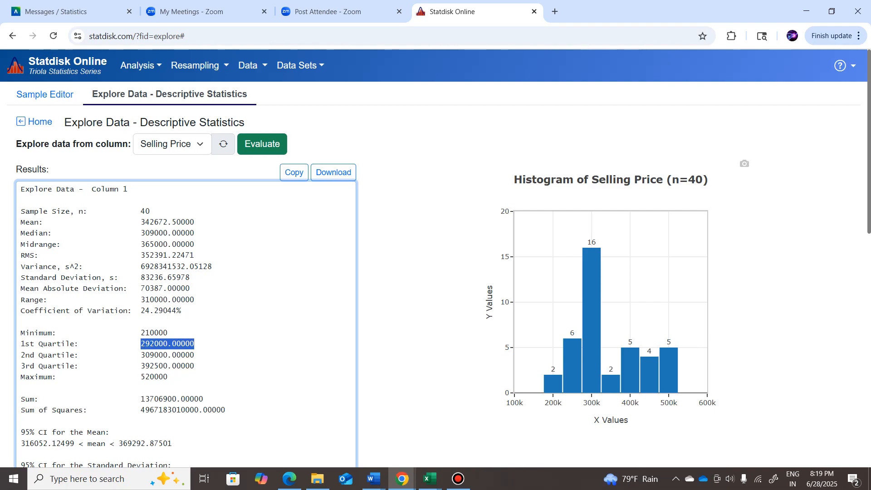
pyautogui.click(141, 366)
pyautogui.moveTo(141, 366); pyautogui.dragTo(194, 365)
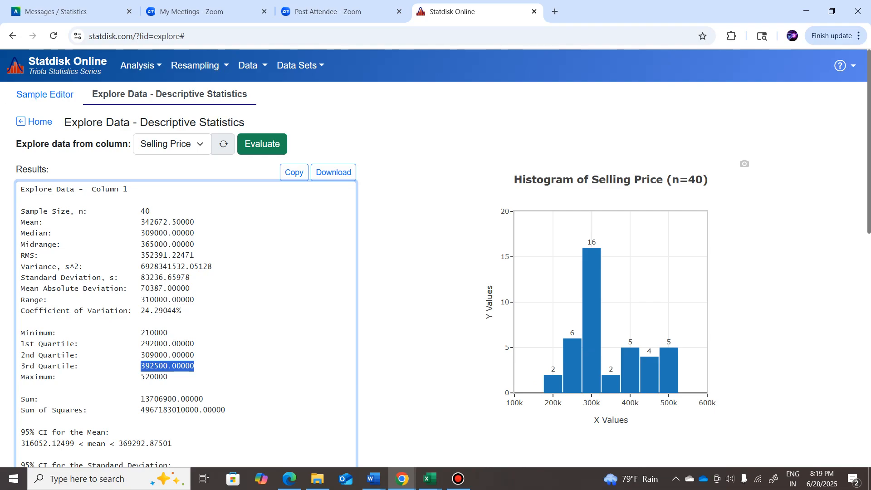
# Look over the Selling Price boxplot and normal quantile plot below the histogram
pyautogui.scroll(-9, 436, 259)
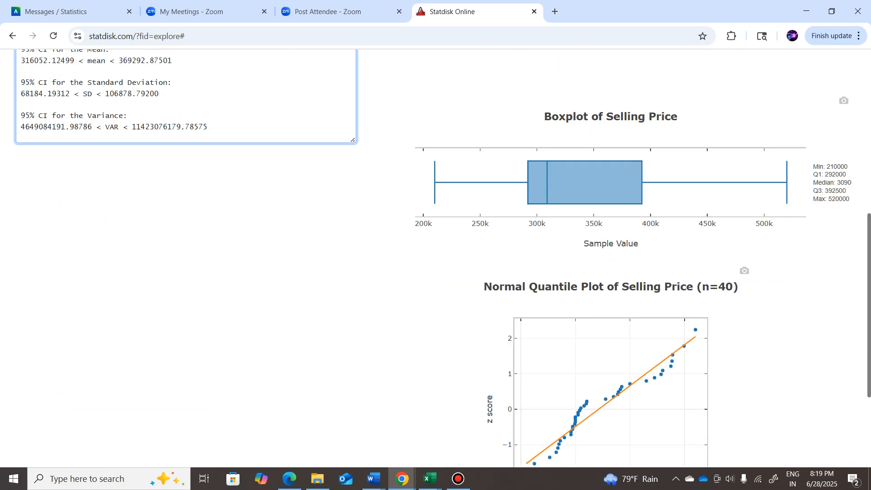
pyautogui.scroll(3, 436, 259)
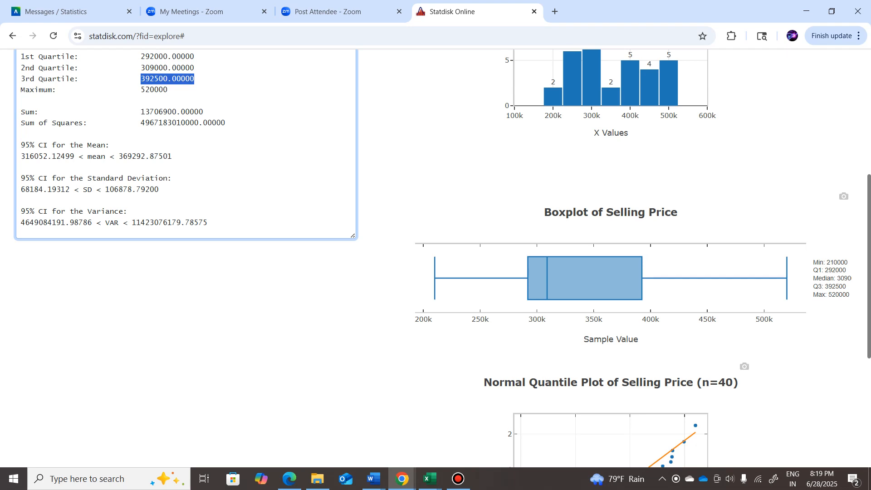
pyautogui.scroll(-3, 572, 363)
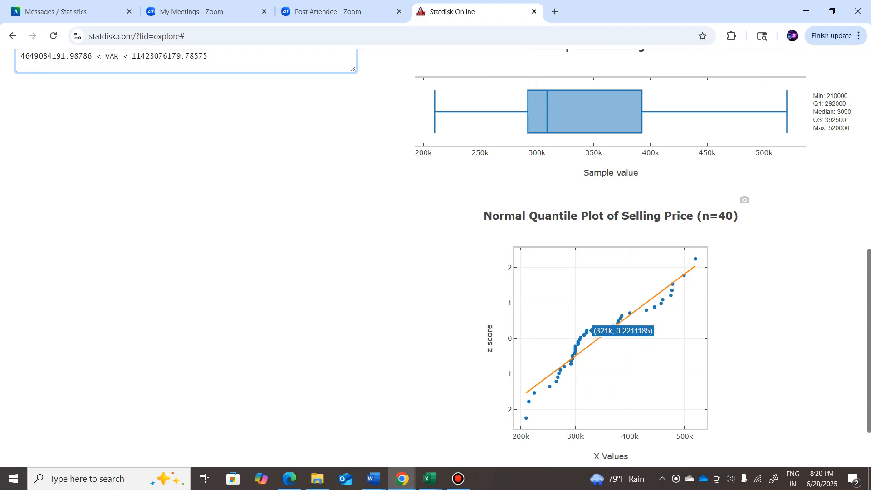
pyautogui.scroll(8, 435, 254)
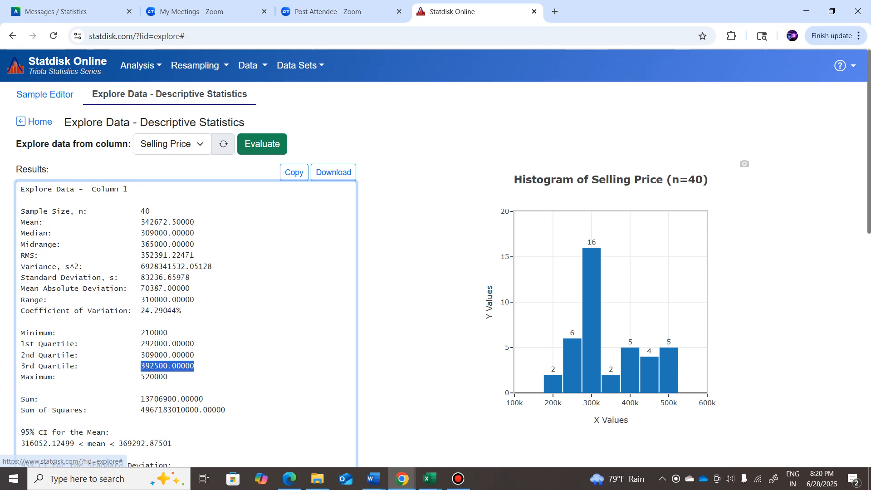
# Plot the Selling Price column as a regular boxplot and then as a modified boxplot
pyautogui.click(250, 65)
pyautogui.click(259, 201)
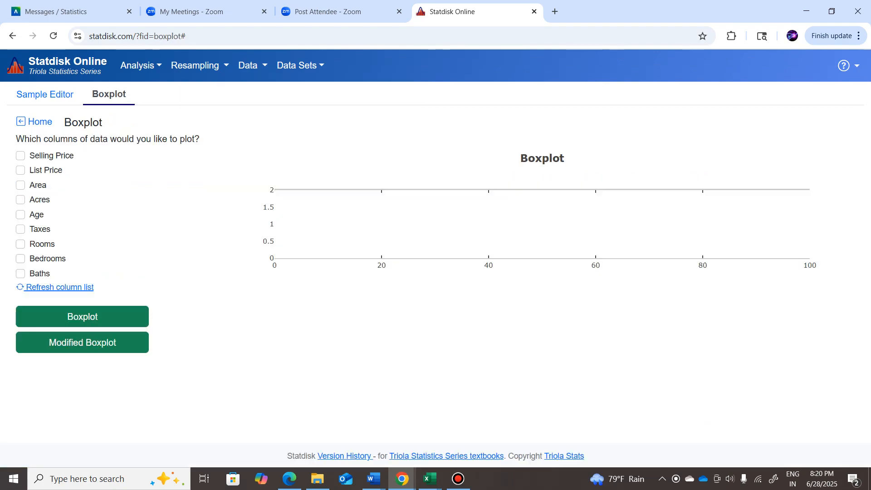
pyautogui.click(20, 155)
pyautogui.click(82, 316)
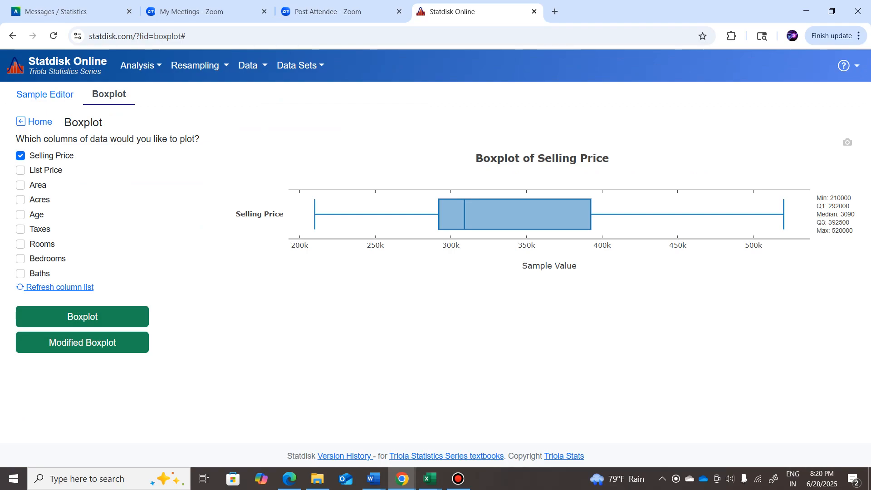
pyautogui.click(82, 342)
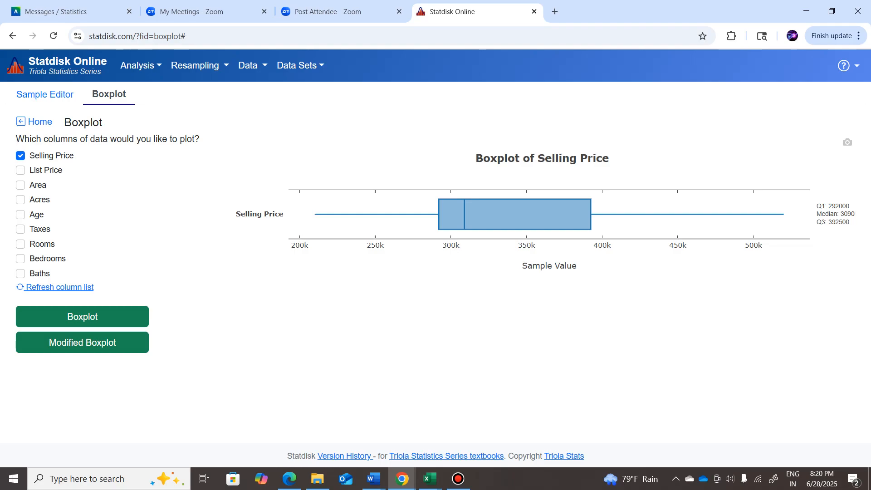
# Plot Taxes alone as a modified boxplot, then plot it together with Selling Price
pyautogui.click(21, 156)
pyautogui.click(21, 229)
pyautogui.click(83, 343)
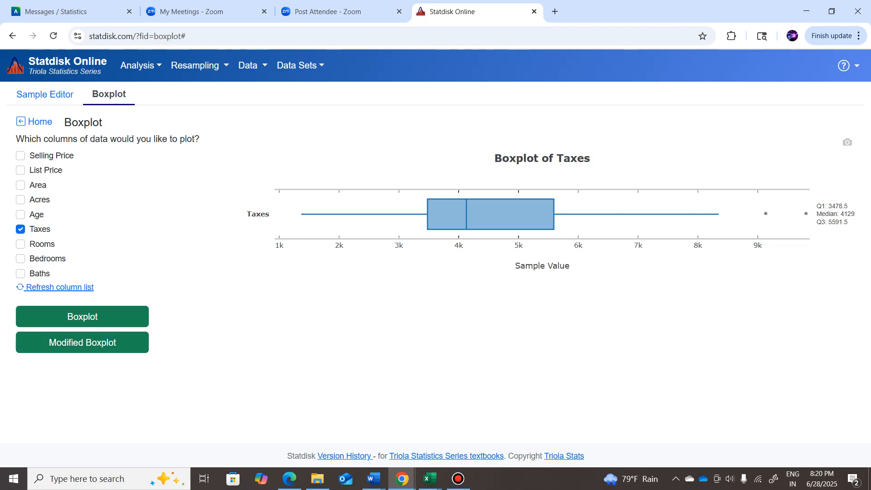
pyautogui.click(21, 156)
pyautogui.click(83, 342)
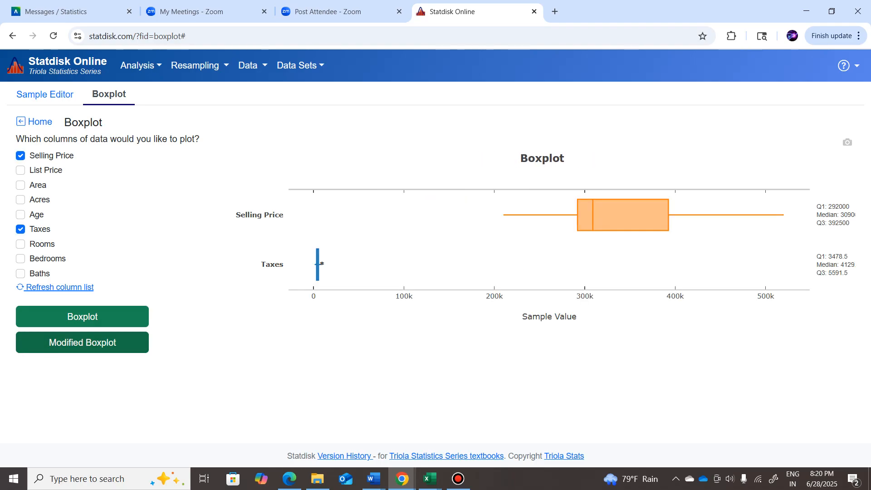
# Remove Selling Price and compare the modified and regular boxplots of Taxes, finishing on the modified one
pyautogui.click(20, 156)
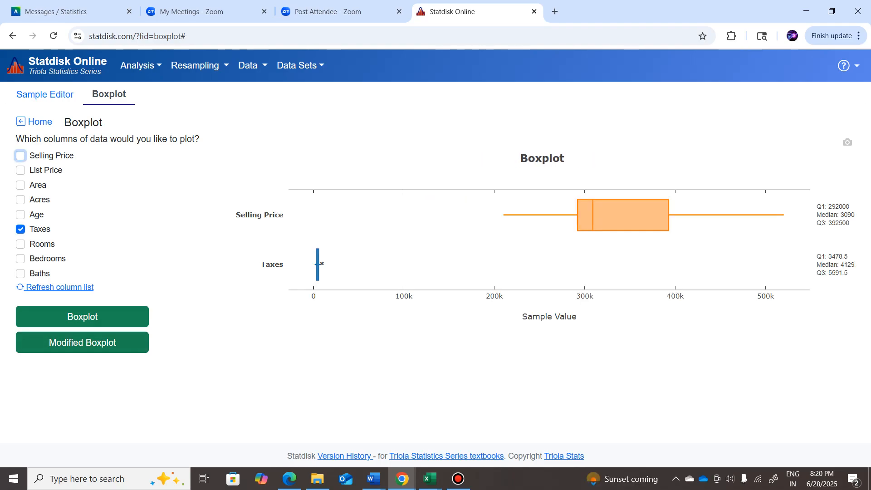
pyautogui.click(82, 343)
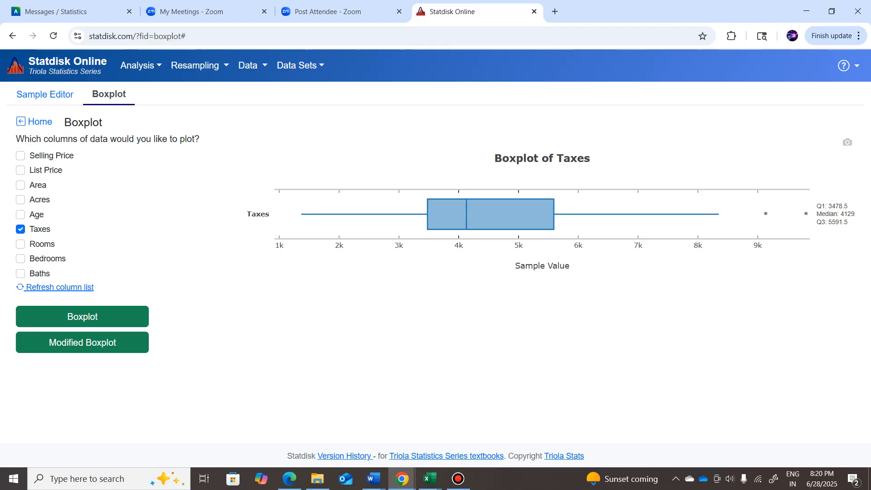
pyautogui.click(82, 316)
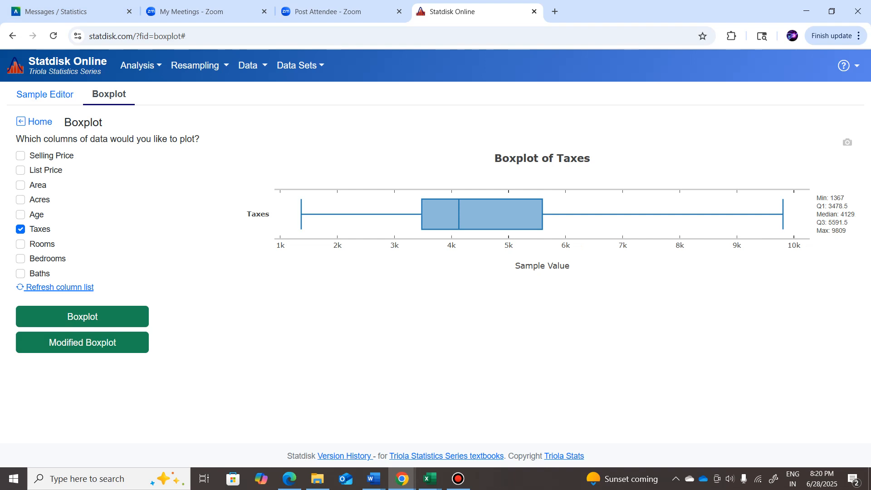
pyautogui.click(82, 342)
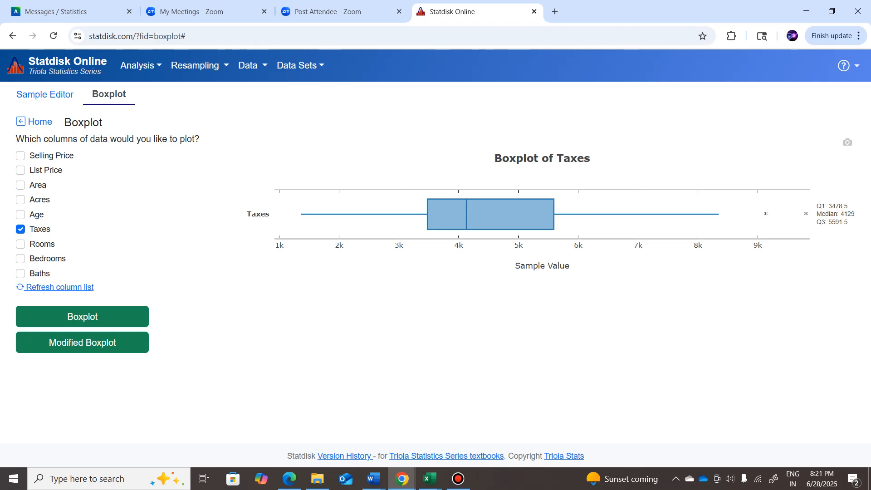
# Return to the Home Sales data and sort all columns by Taxes in Z to A order
pyautogui.click(39, 121)
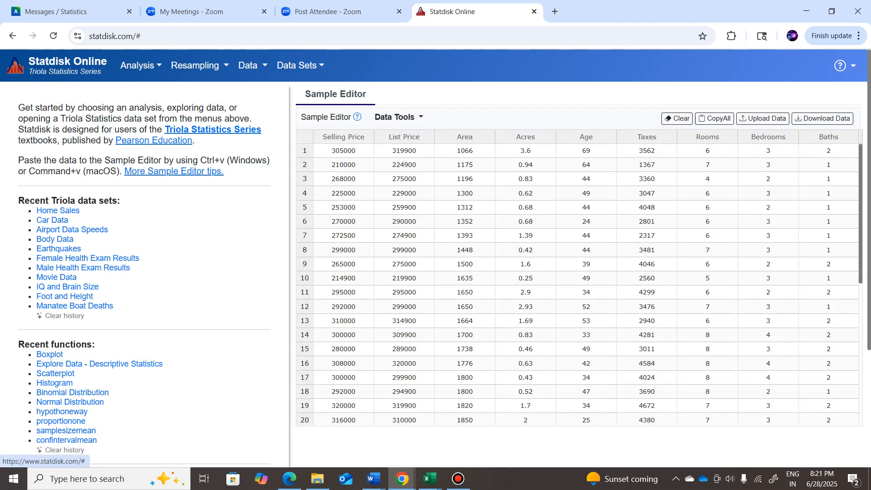
pyautogui.click(399, 116)
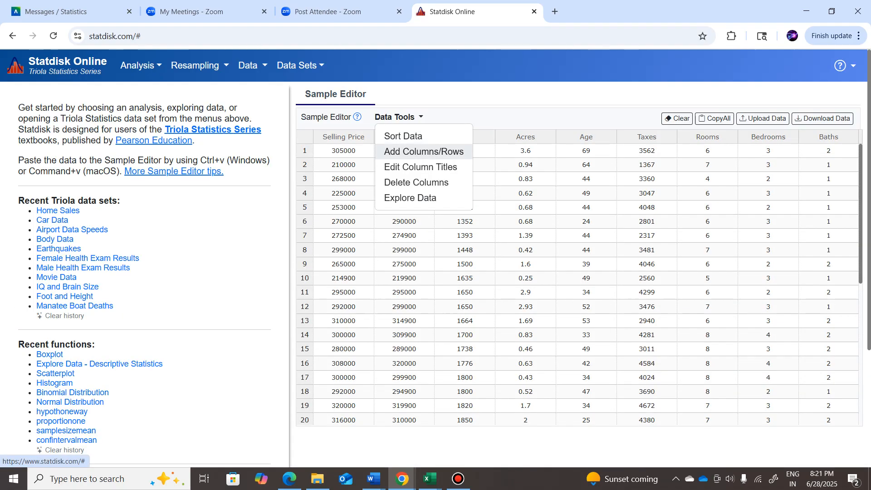
pyautogui.click(403, 136)
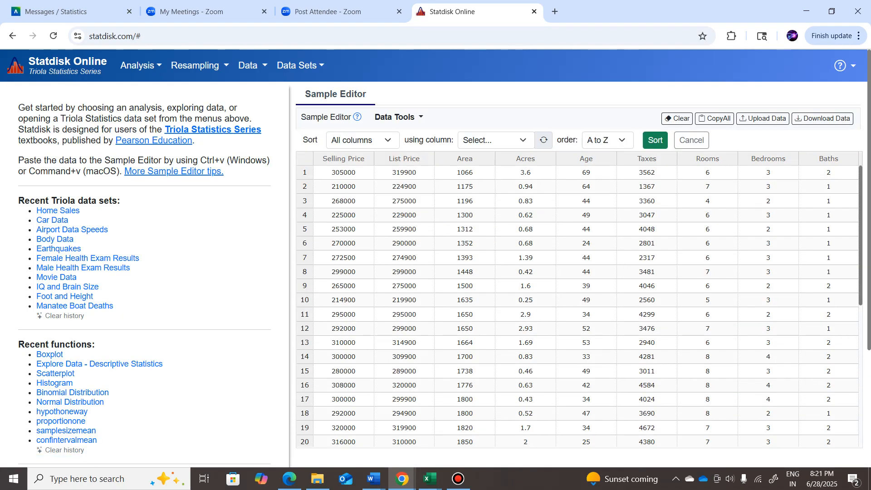
pyautogui.click(496, 140)
pyautogui.click(495, 240)
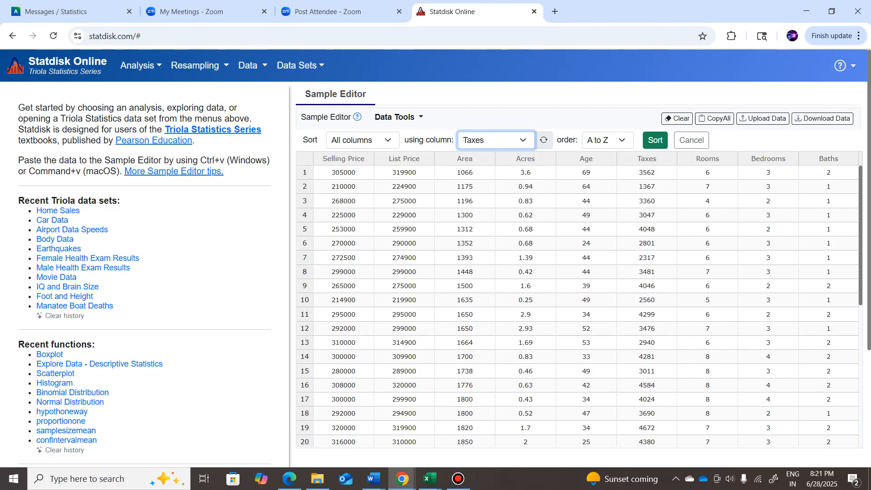
pyautogui.click(607, 140)
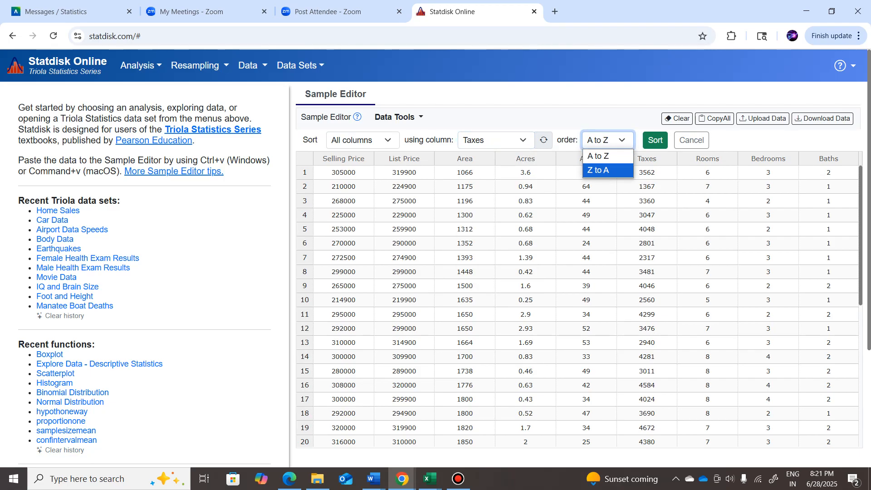
pyautogui.click(608, 170)
pyautogui.click(655, 139)
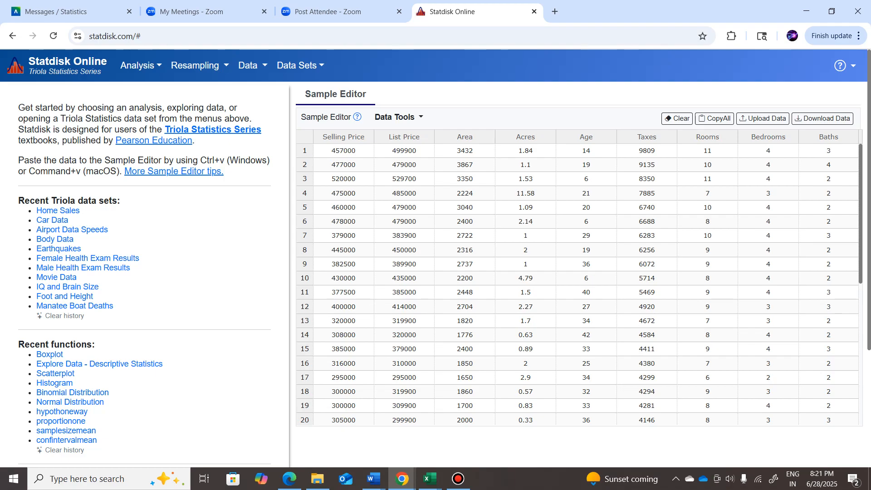
# Plot the Baths column as a modified boxplot
pyautogui.click(248, 66)
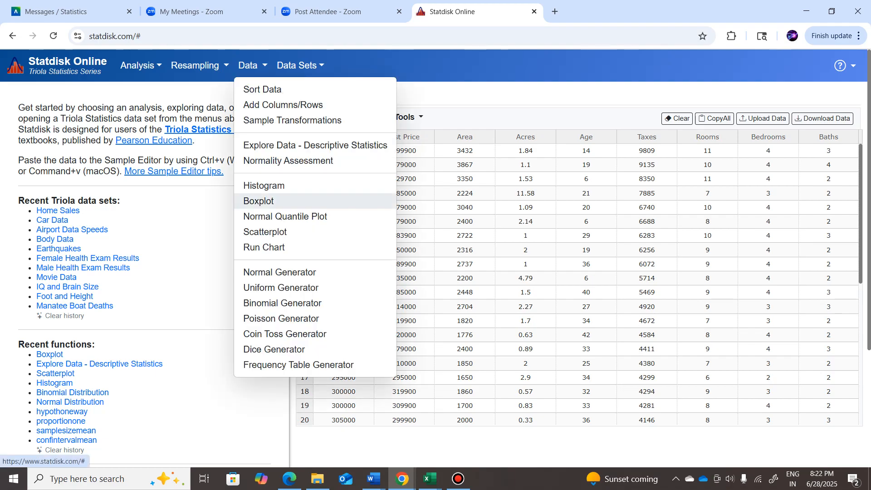
pyautogui.click(258, 201)
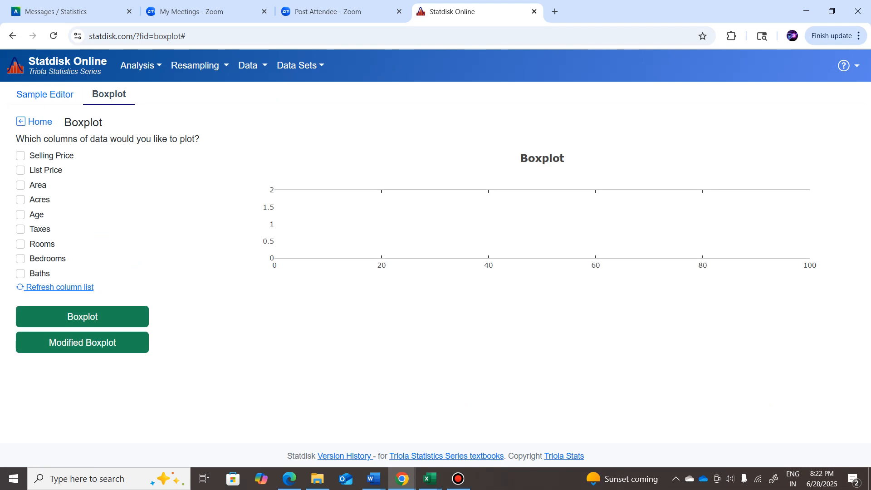
pyautogui.click(20, 273)
pyautogui.click(82, 342)
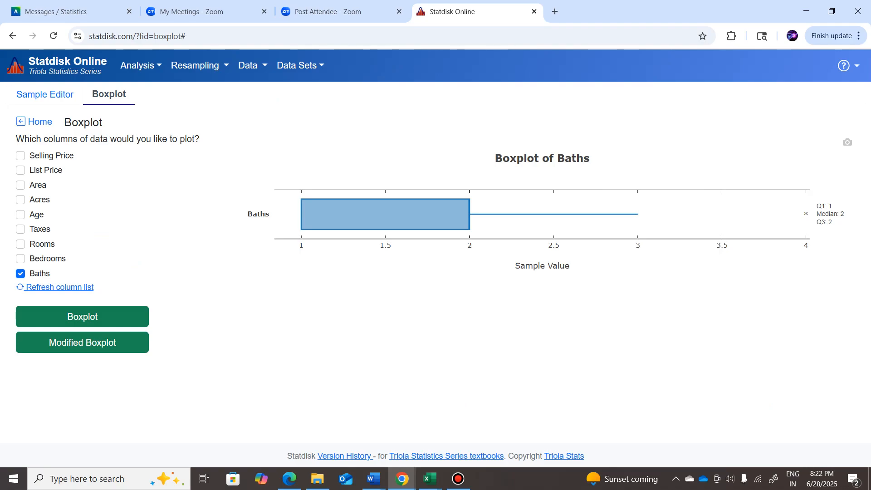
# Return to the data table and sort all columns by Baths in Z to A order
pyautogui.click(36, 122)
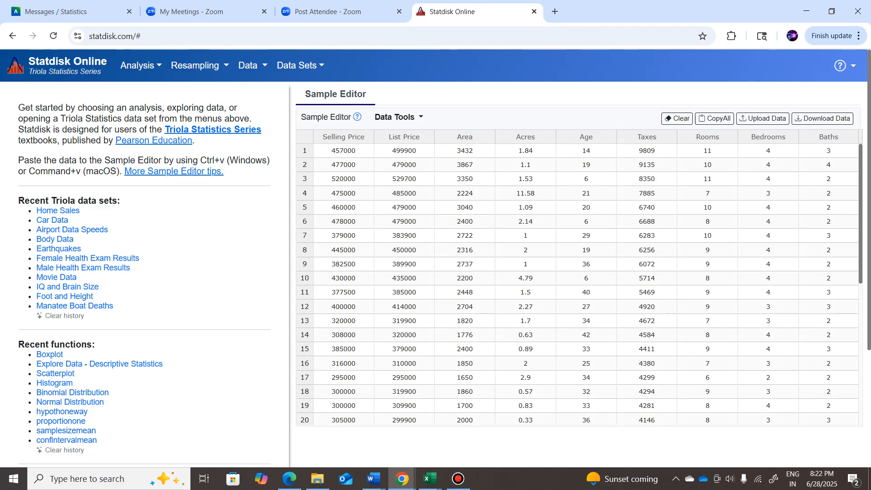
pyautogui.click(394, 117)
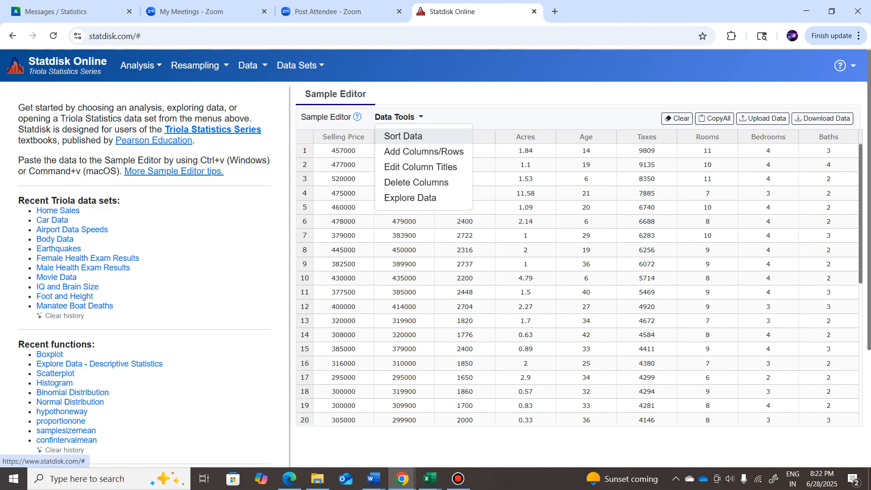
pyautogui.click(403, 136)
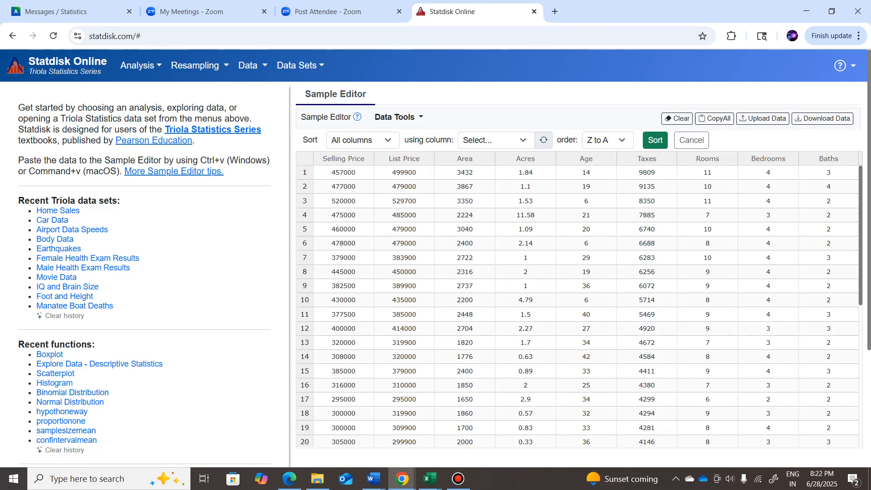
pyautogui.click(496, 140)
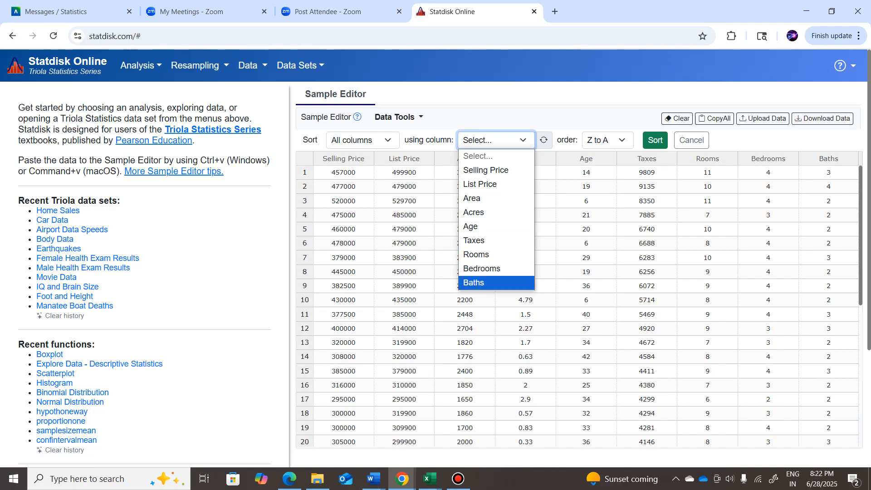
pyautogui.click(495, 285)
pyautogui.click(656, 139)
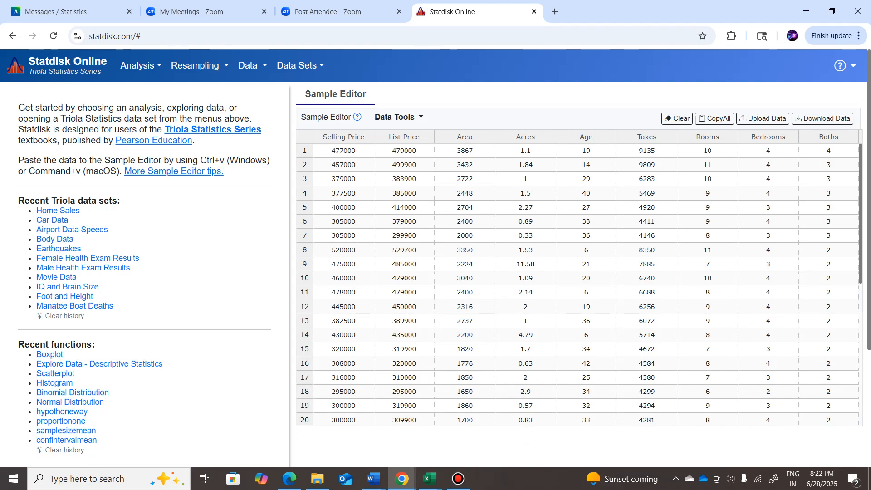
# Plot the Bedrooms column as a modified boxplot
pyautogui.click(248, 65)
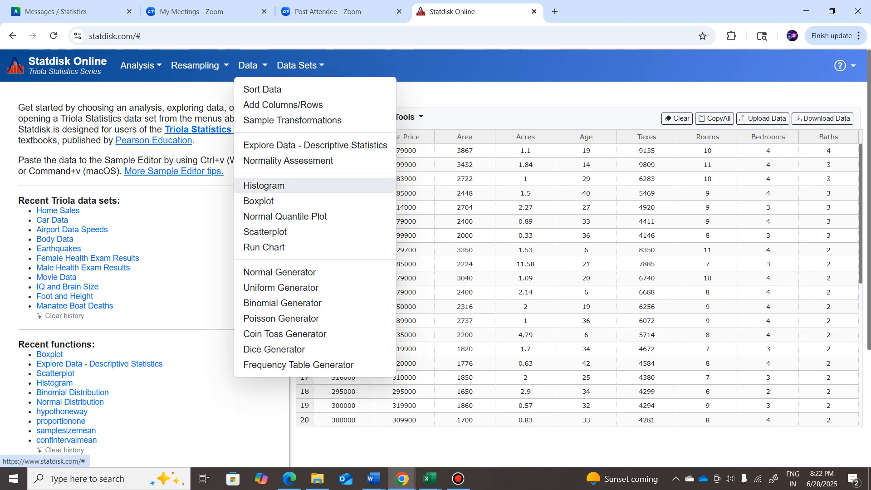
pyautogui.click(259, 201)
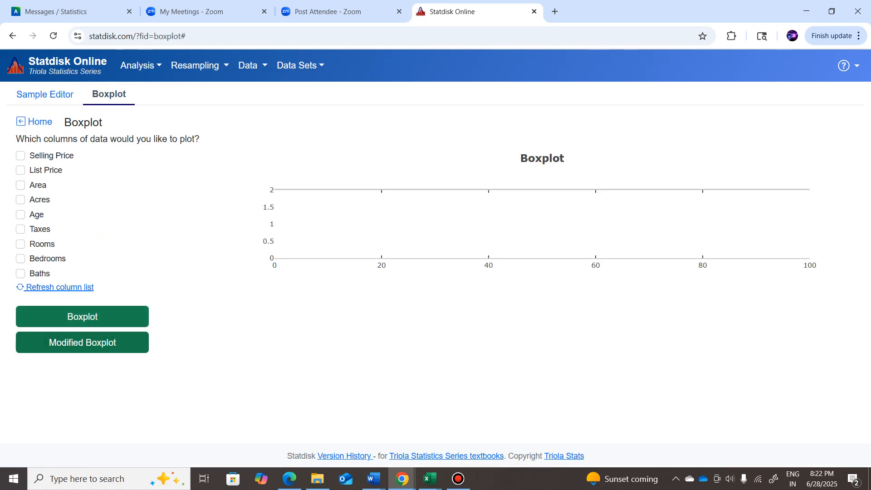
pyautogui.click(21, 258)
pyautogui.click(82, 342)
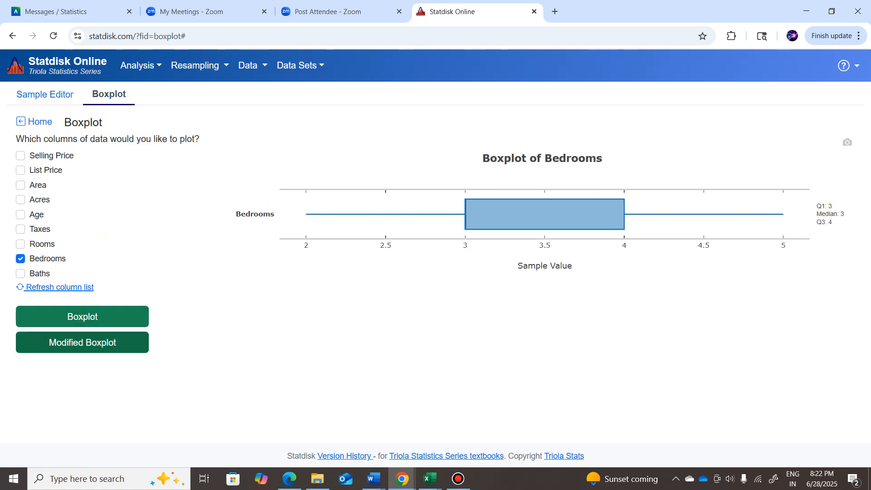
# Plot Rooms instead of Bedrooms as a modified boxplot, then add Age to the same plot
pyautogui.click(21, 244)
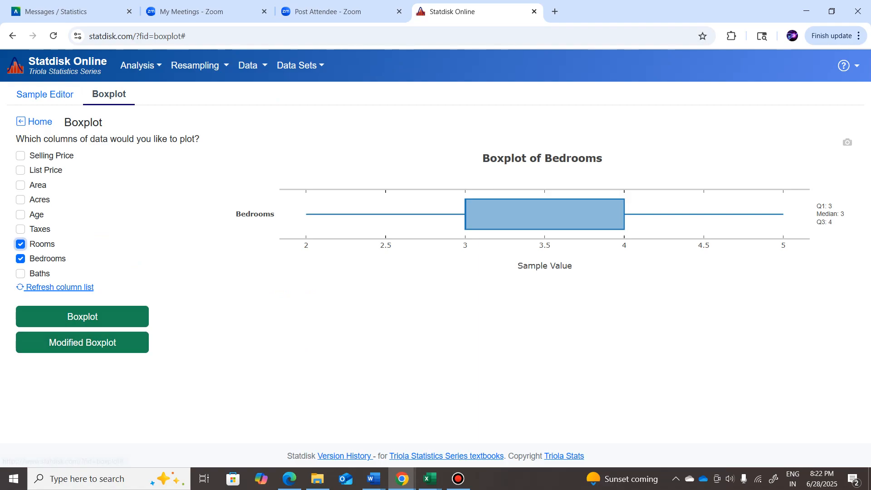
pyautogui.click(21, 258)
pyautogui.click(83, 343)
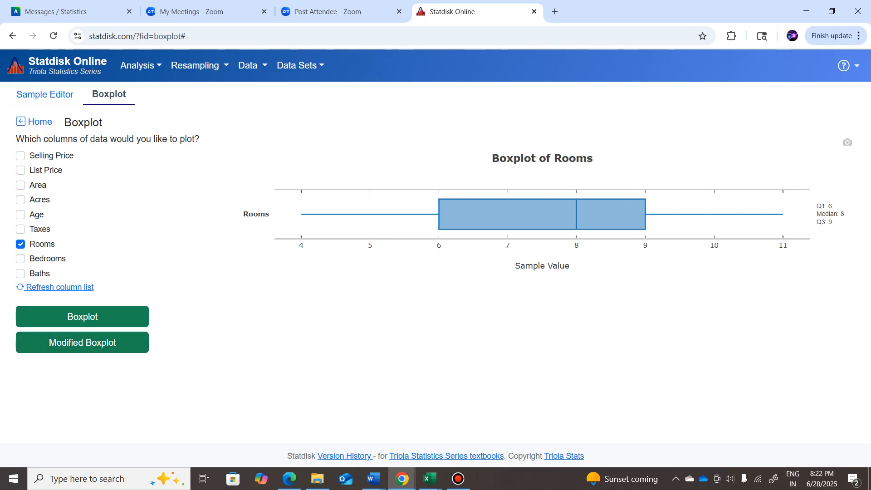
pyautogui.click(20, 214)
pyautogui.click(82, 343)
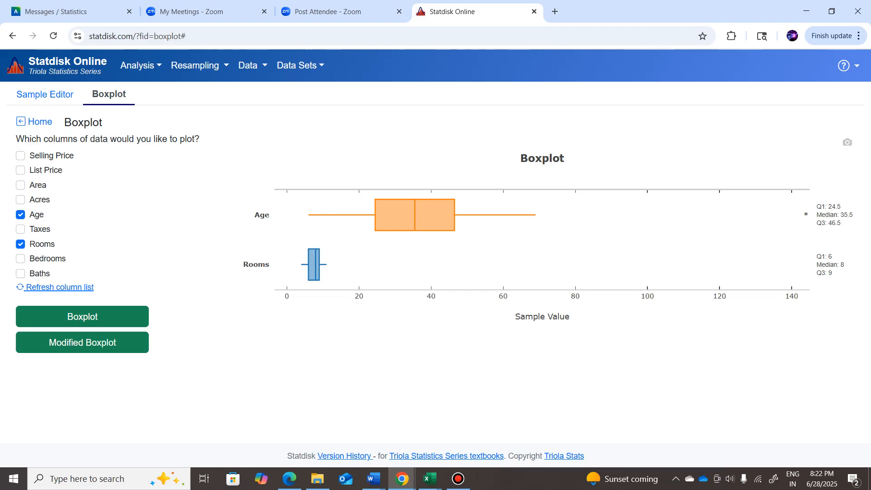
# Return to the data table and sort all columns by Age in Z to A order
pyautogui.click(141, 66)
pyautogui.click(68, 65)
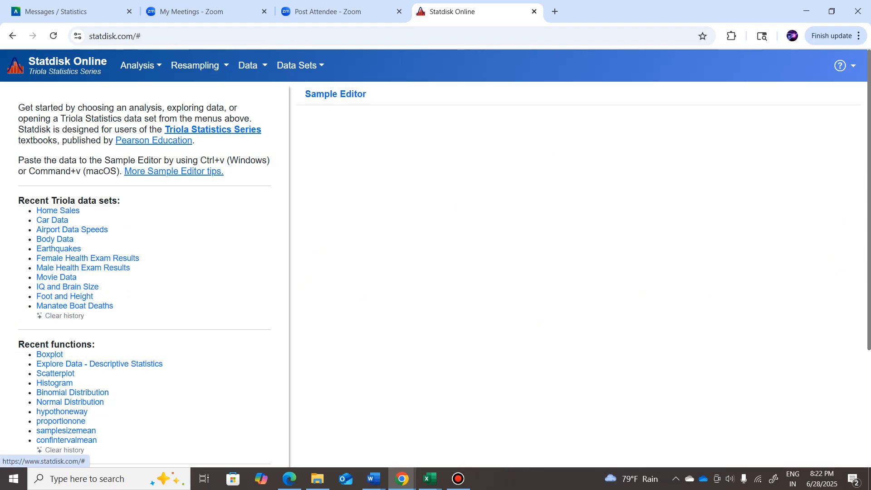
pyautogui.click(399, 117)
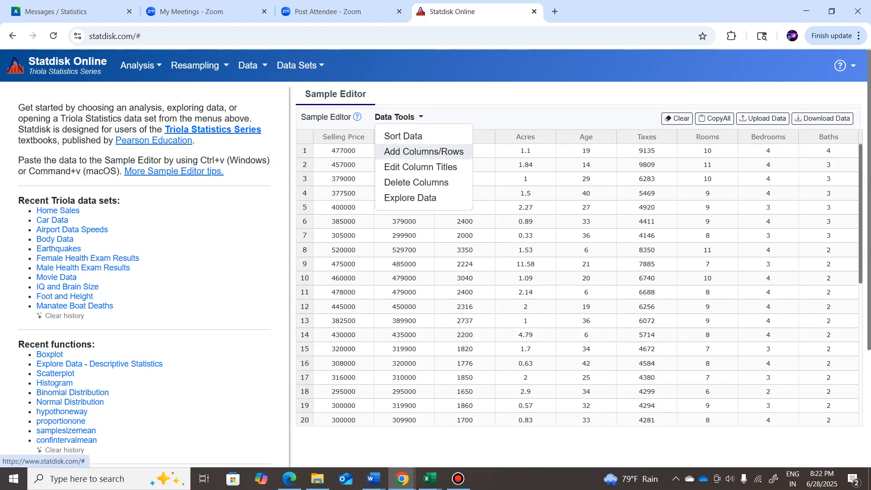
pyautogui.click(403, 136)
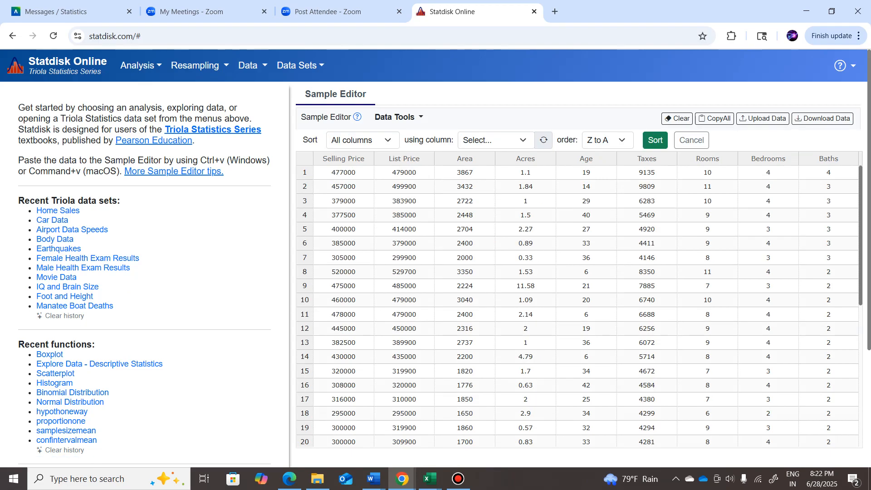
pyautogui.click(495, 140)
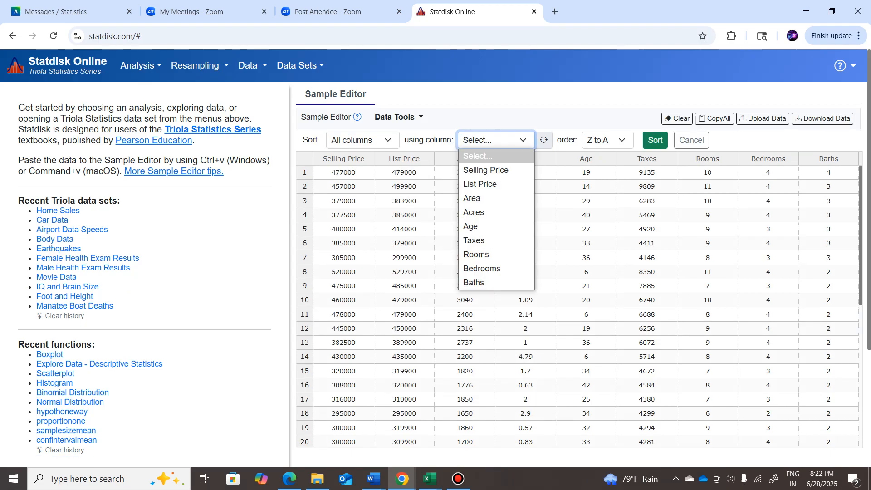
pyautogui.click(471, 226)
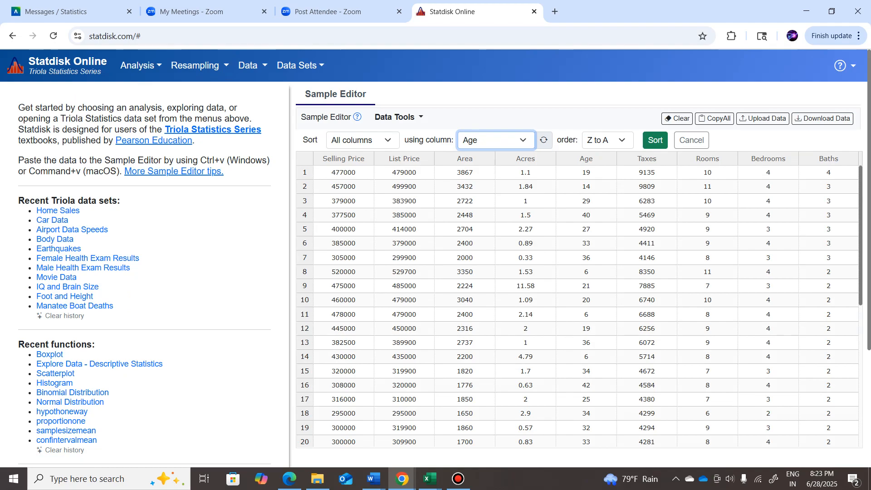
pyautogui.click(655, 140)
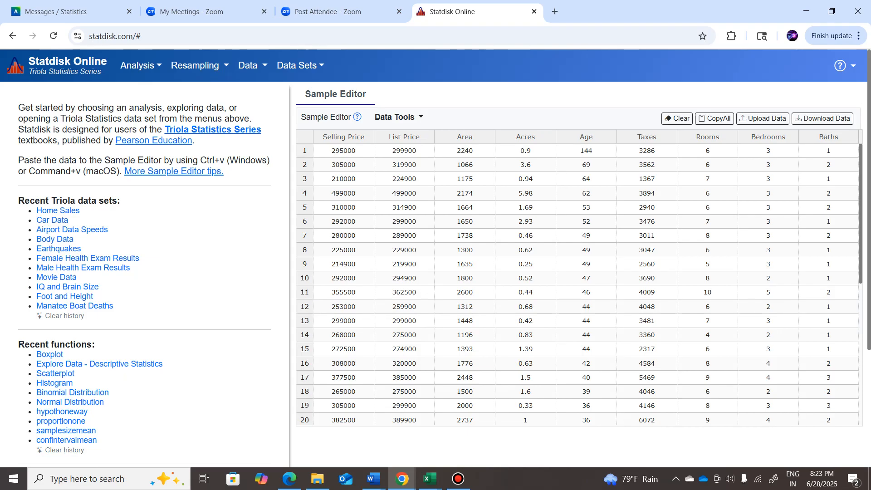
pyautogui.click(298, 65)
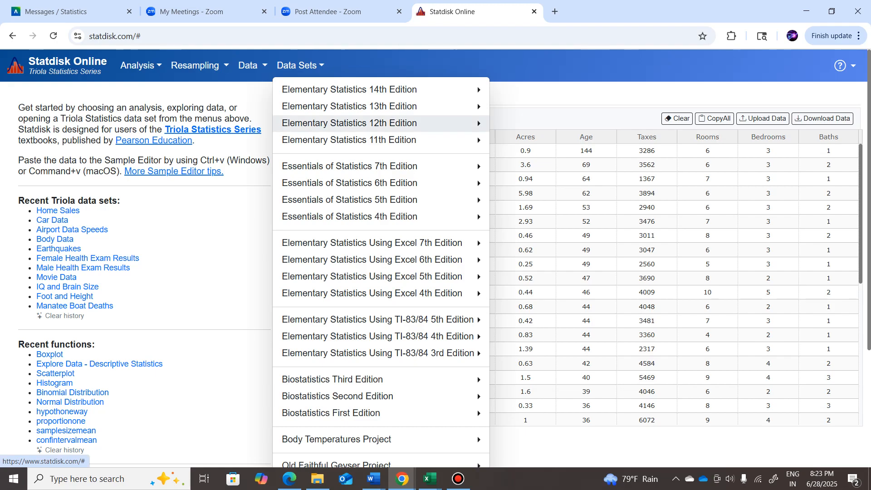
pyautogui.click(247, 65)
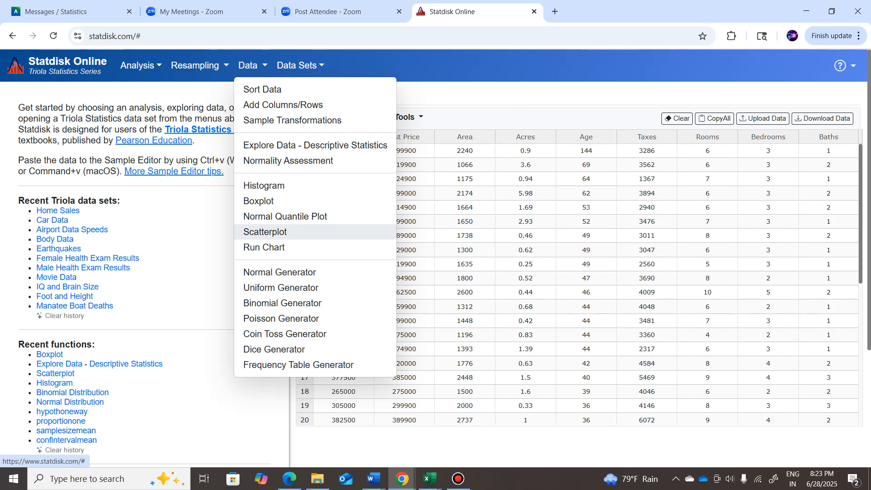
pyautogui.click(140, 66)
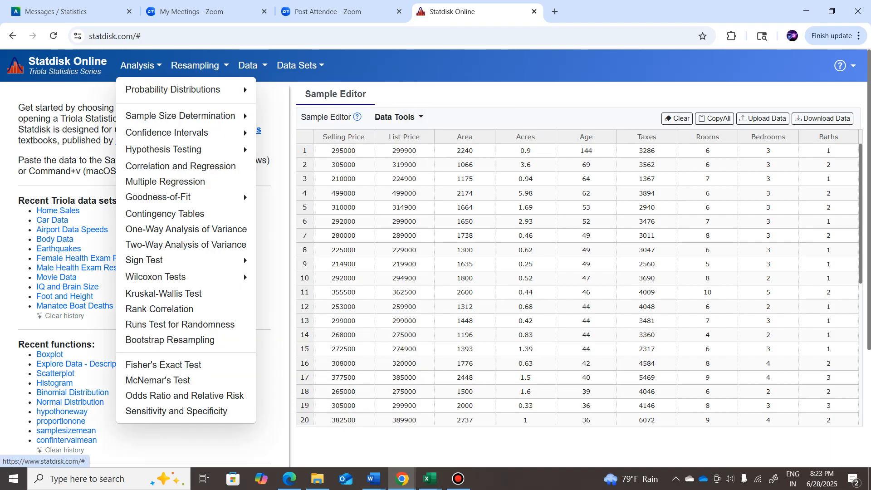
# Browse the probability, sample size, confidence interval and hypothesis testing analyses, and open Correlation and Regression
pyautogui.moveTo(182, 90)
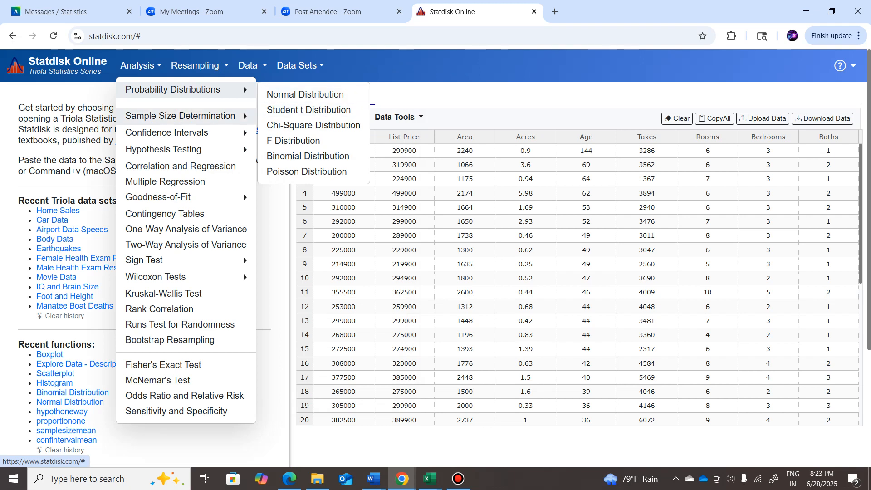
pyautogui.moveTo(181, 116)
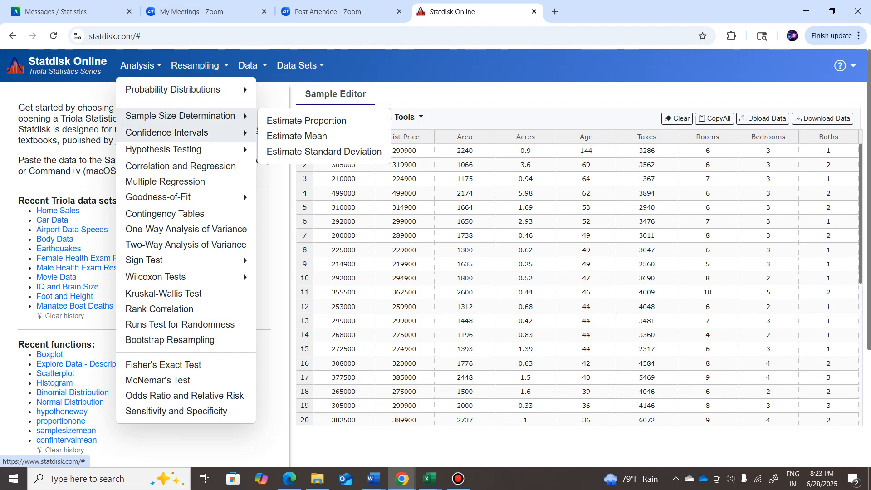
pyautogui.moveTo(181, 132)
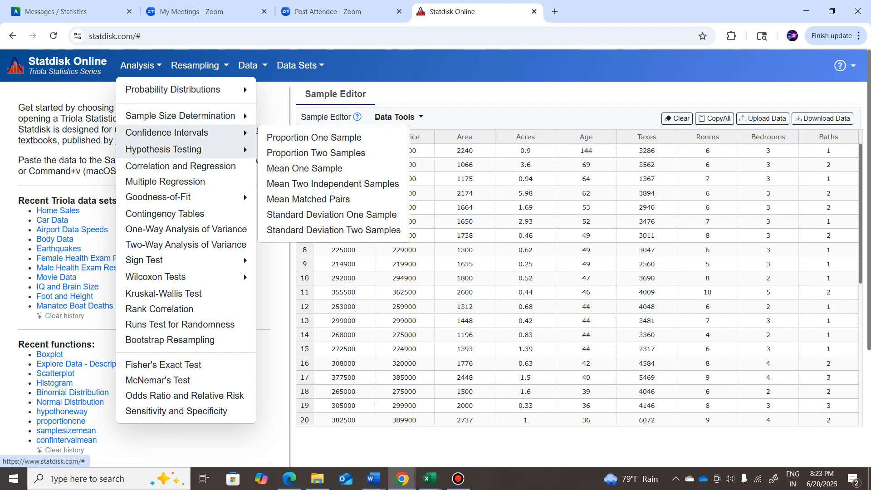
pyautogui.moveTo(181, 150)
pyautogui.click(181, 166)
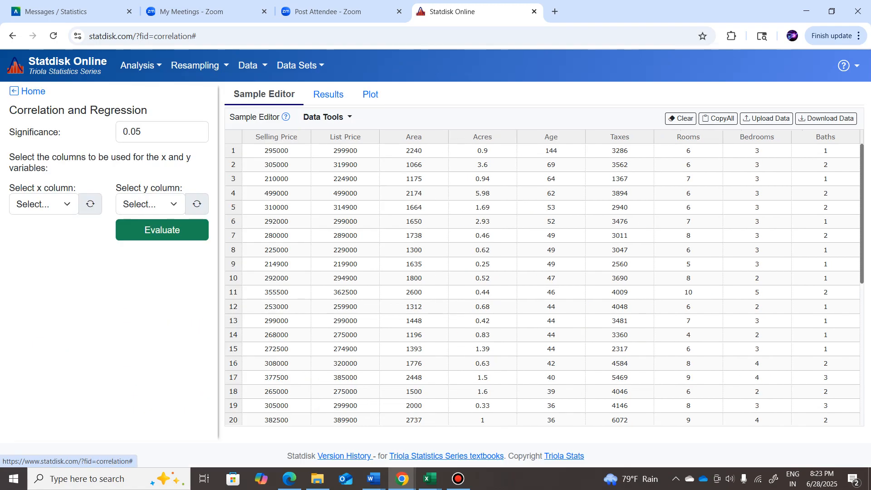
pyautogui.click(137, 65)
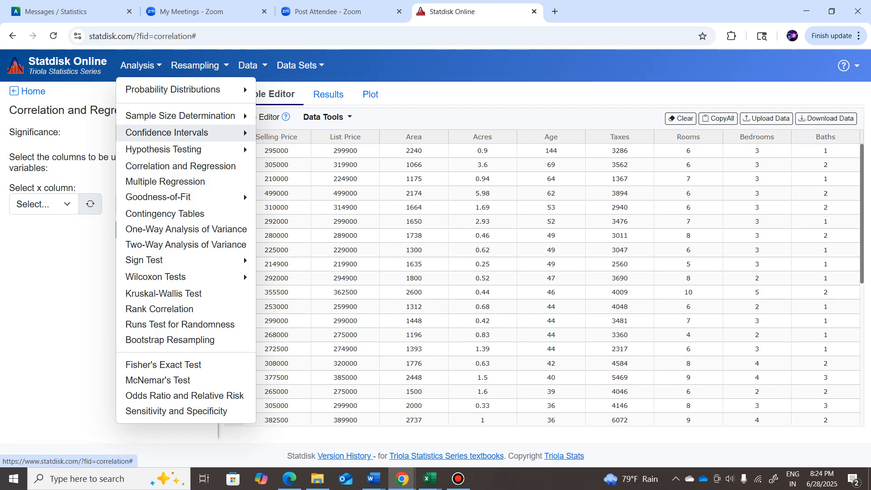
# Create a scatterplot with Selling Price as the x value and Taxes as the y value, without the regression line
pyautogui.click(249, 65)
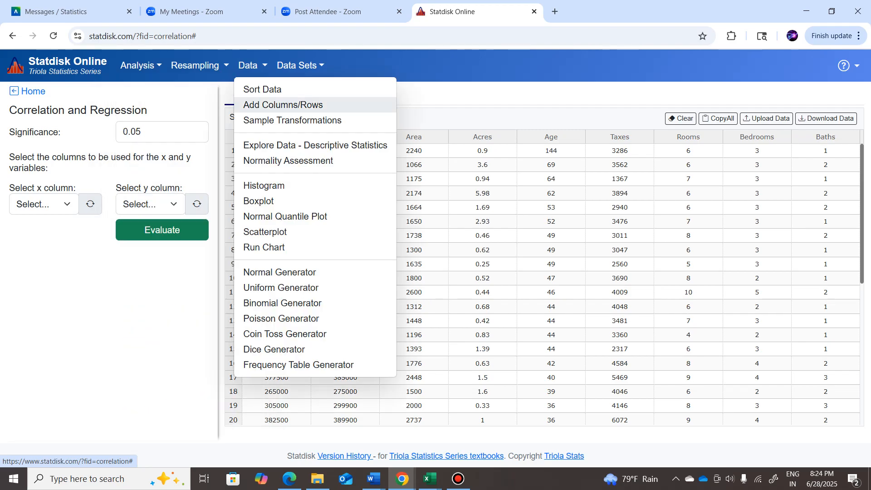
pyautogui.click(265, 232)
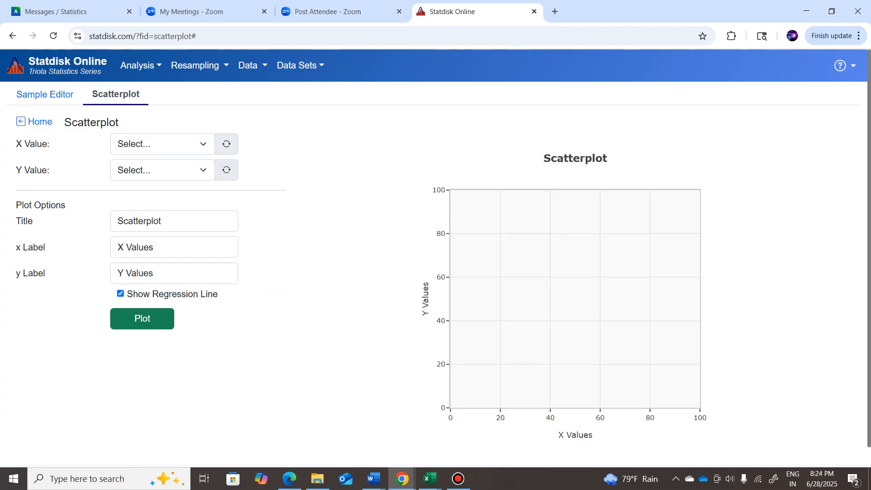
pyautogui.click(163, 144)
pyautogui.click(143, 177)
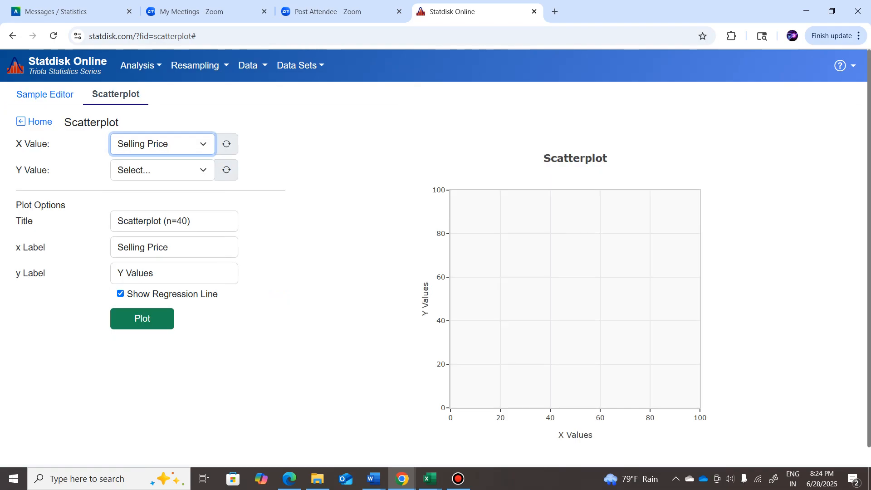
pyautogui.click(162, 170)
pyautogui.click(136, 278)
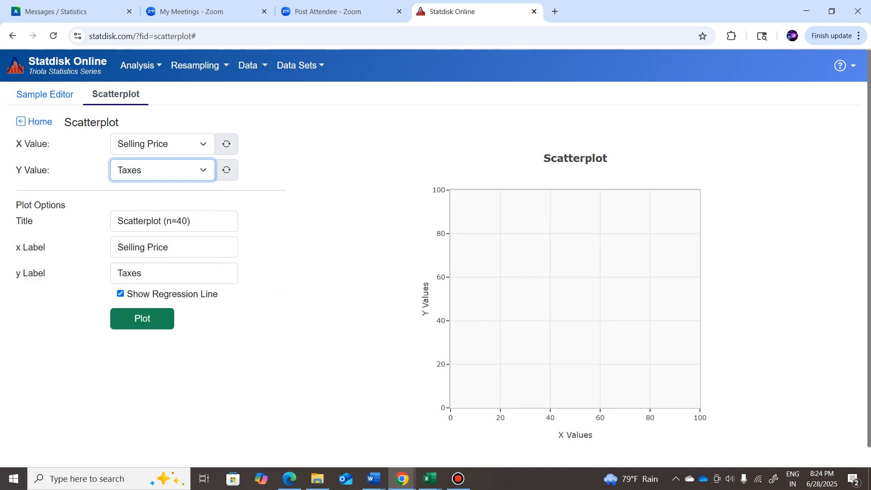
pyautogui.click(120, 294)
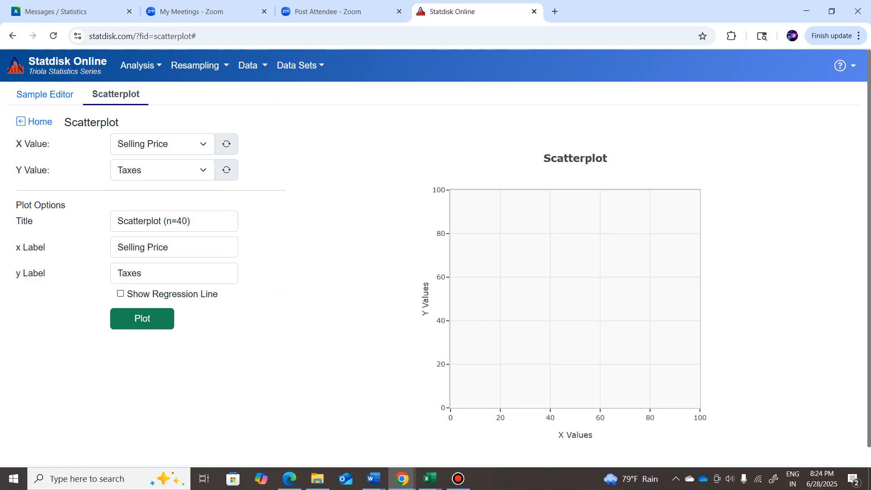
pyautogui.click(142, 318)
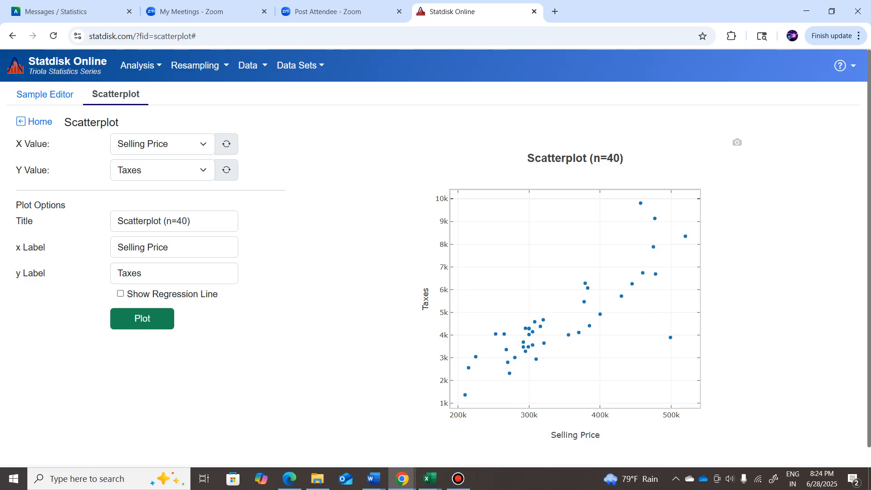
# Change the scatterplot's x value to Area, replot it against Taxes, and inspect a data point's coordinates
pyautogui.click(162, 145)
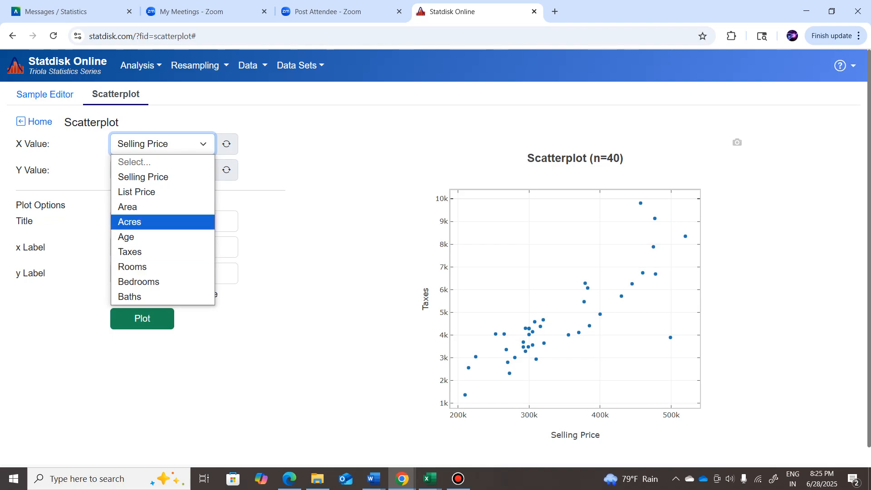
pyautogui.click(131, 206)
pyautogui.click(142, 319)
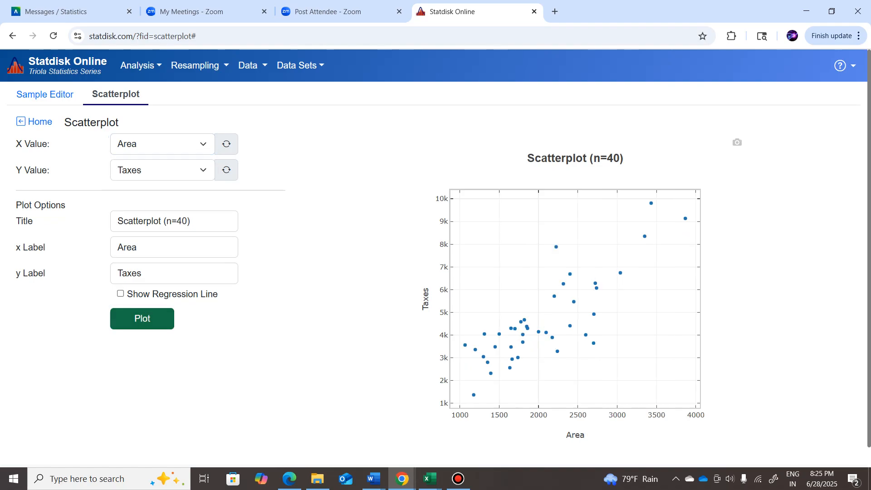
pyautogui.moveTo(620, 272)
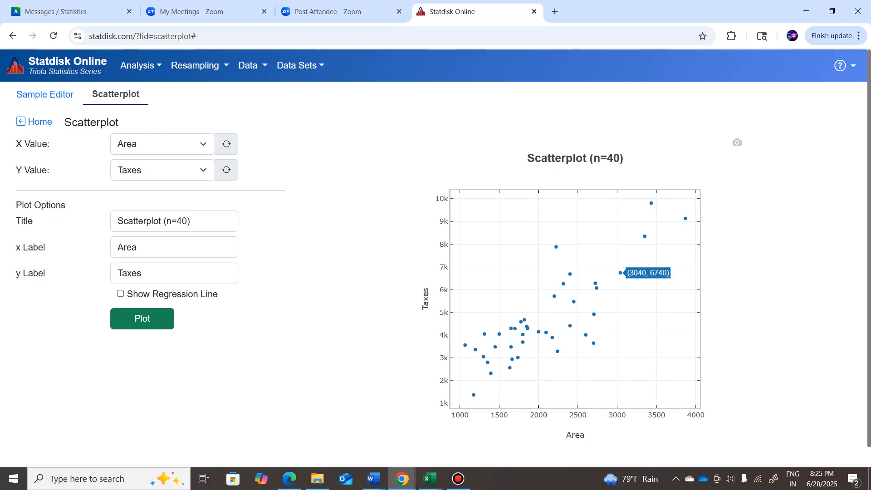
# Replot the scatterplot with Selling Price as the y value against Area, then add the regression line
pyautogui.click(163, 170)
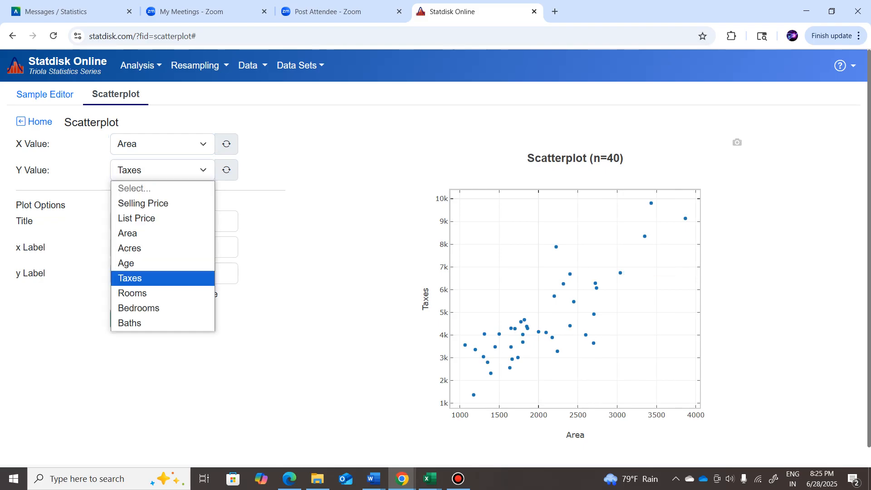
pyautogui.click(143, 203)
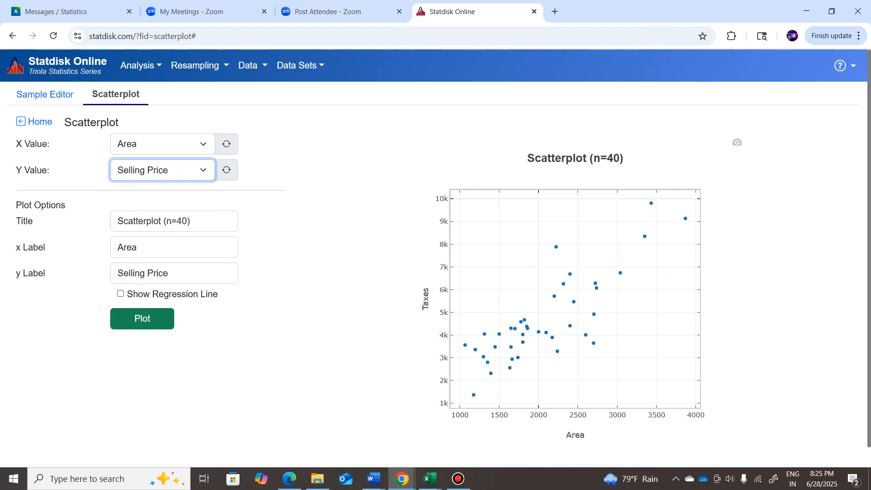
pyautogui.click(142, 318)
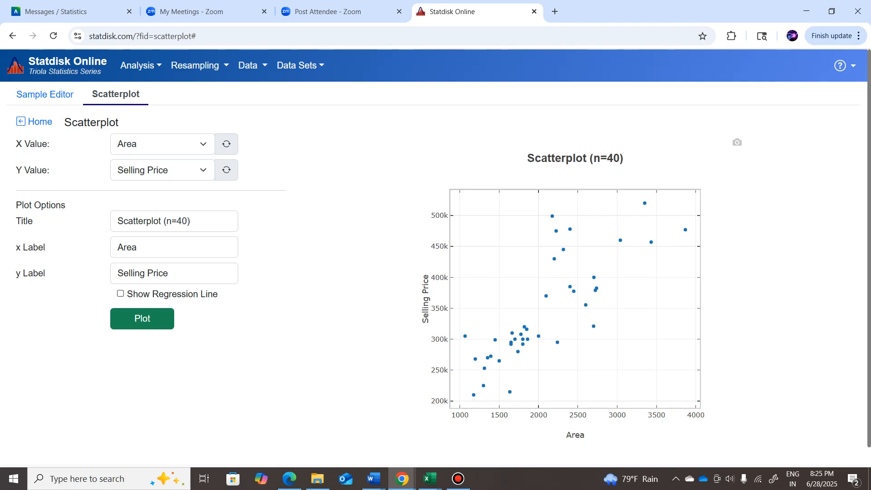
pyautogui.click(120, 294)
pyautogui.click(142, 318)
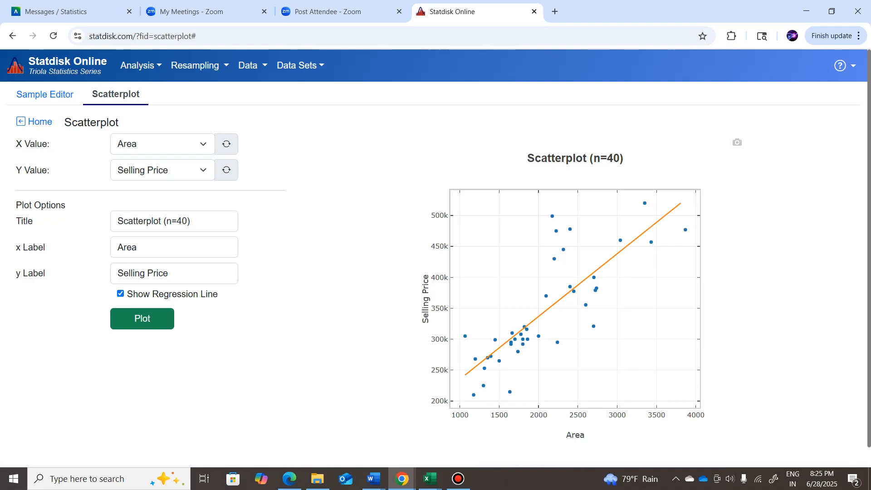
# Return to the home page and clear all data from the Sample Editor
pyautogui.click(249, 66)
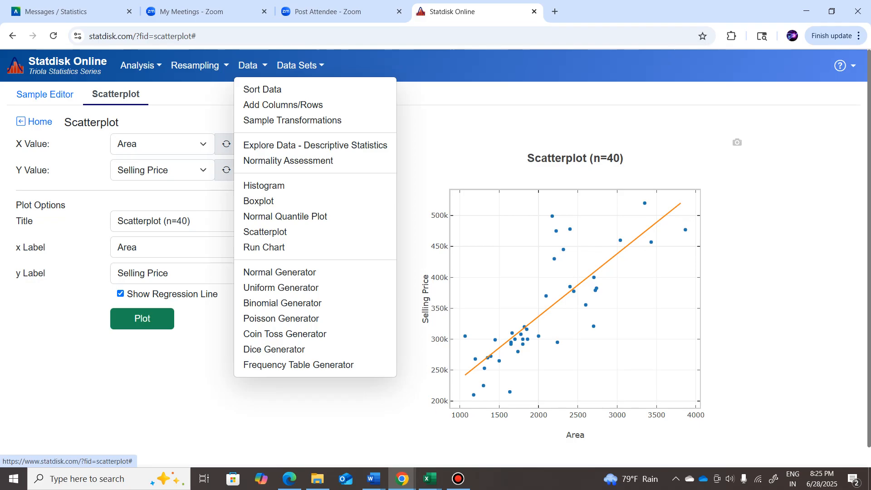
pyautogui.click(40, 122)
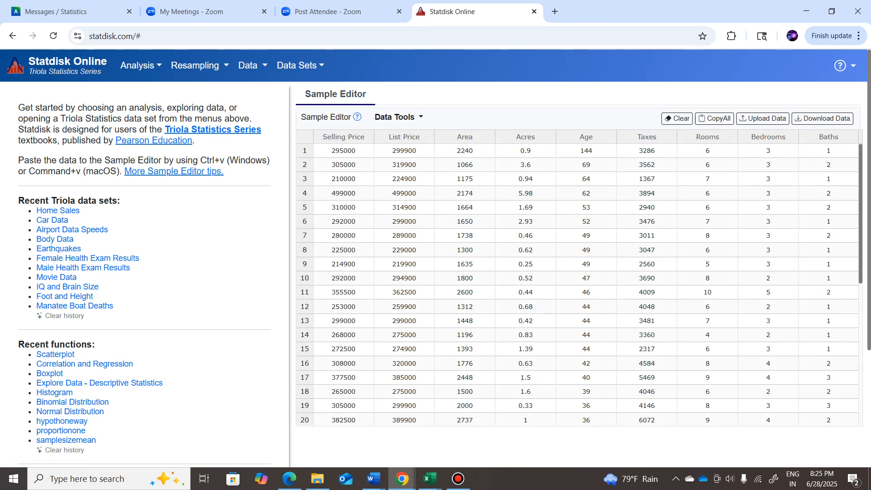
pyautogui.click(677, 118)
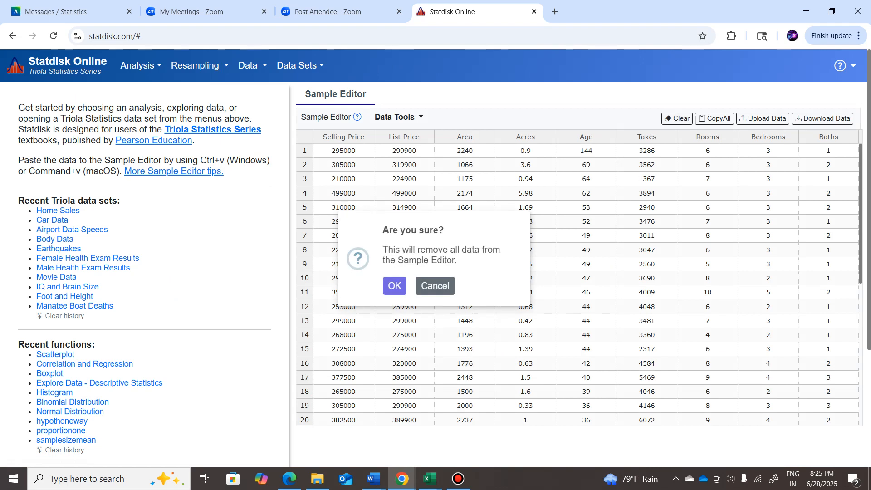
pyautogui.click(394, 285)
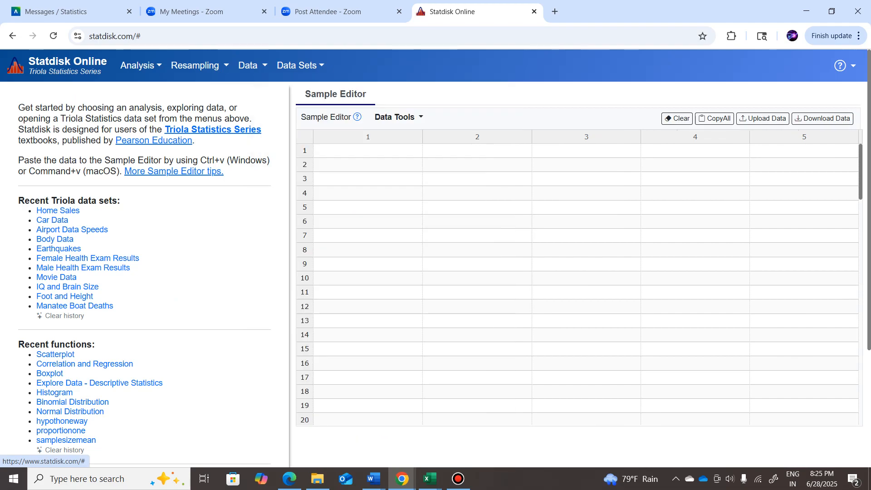
# Load the Home Sales data set from Elementary Statistics 11th Edition into the Sample Editor
pyautogui.moveTo(301, 65)
pyautogui.moveTo(369, 140)
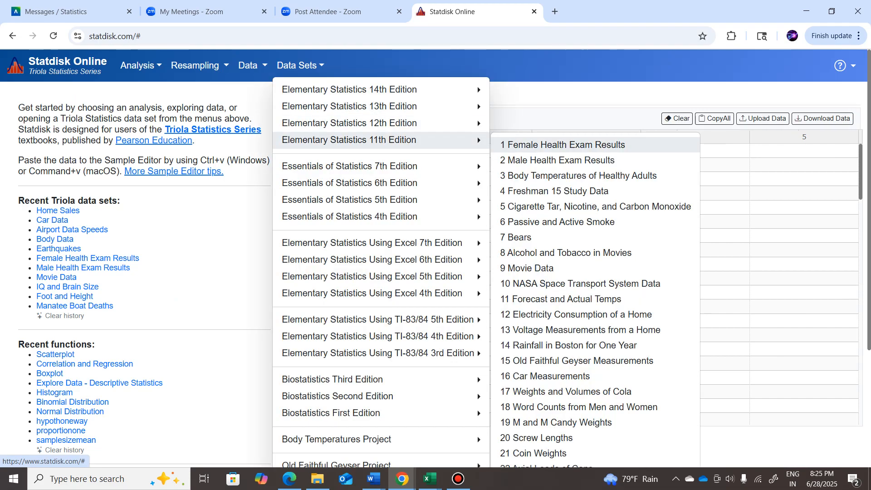
pyautogui.scroll(-3, 581, 197)
pyautogui.scroll(-1, 581, 198)
pyautogui.click(531, 335)
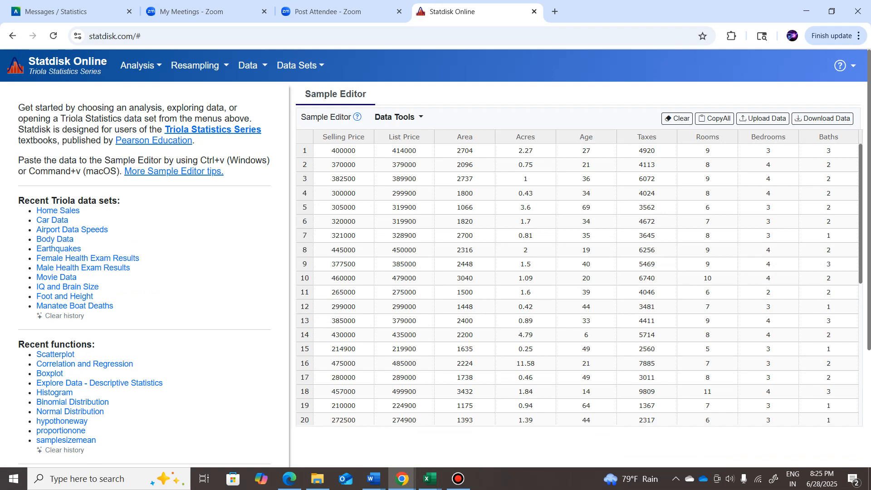
# View the editable column titles of the Home Sales data without saving changes, and look over the available data tools
pyautogui.click(398, 117)
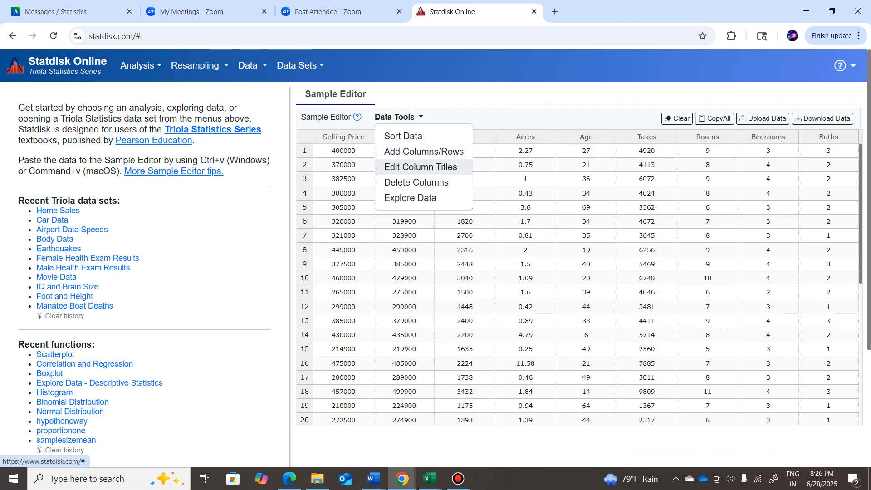
pyautogui.click(420, 167)
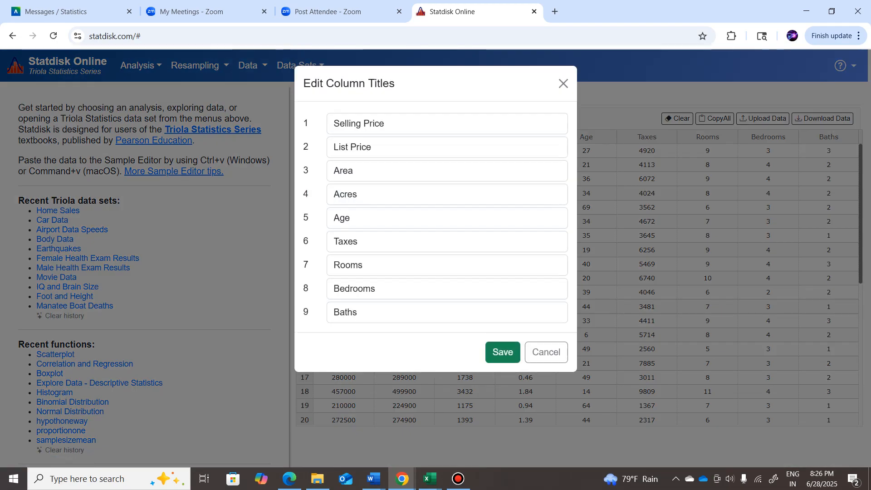
pyautogui.click(563, 84)
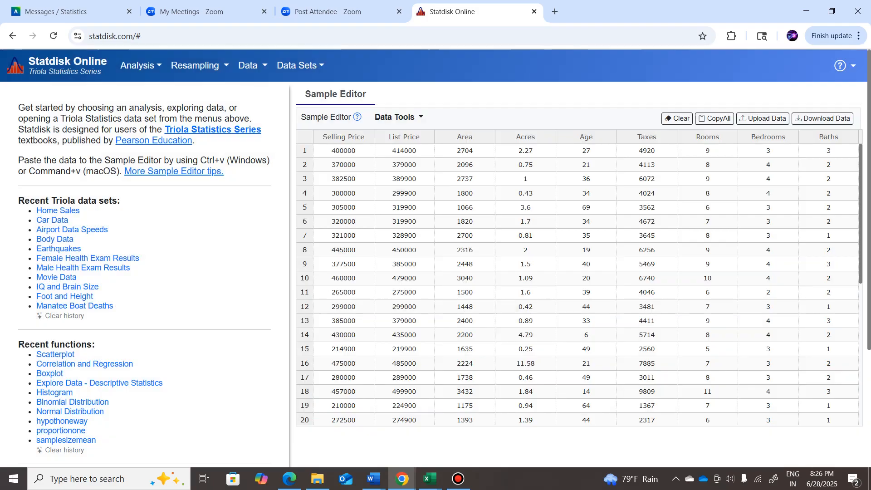
pyautogui.click(397, 118)
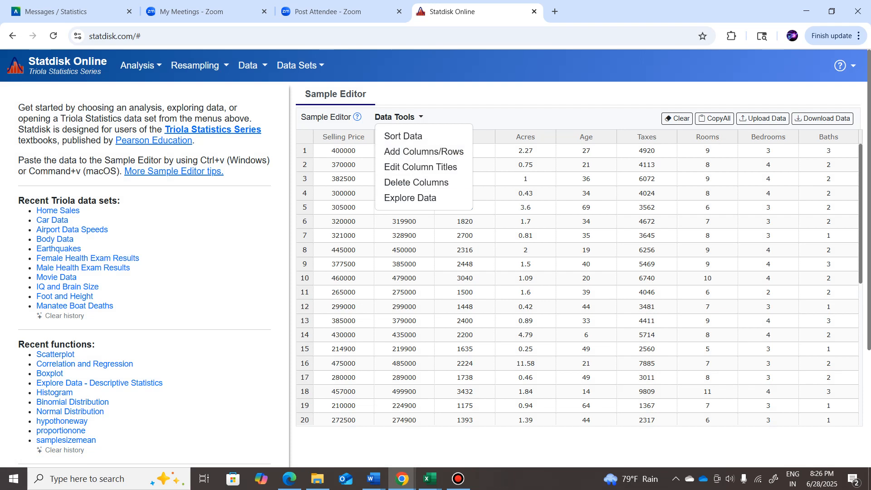
pyautogui.press('Escape')
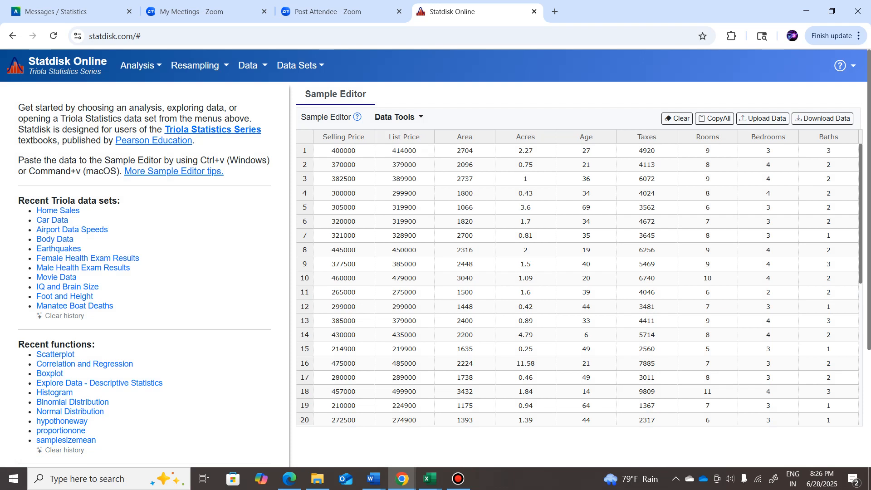